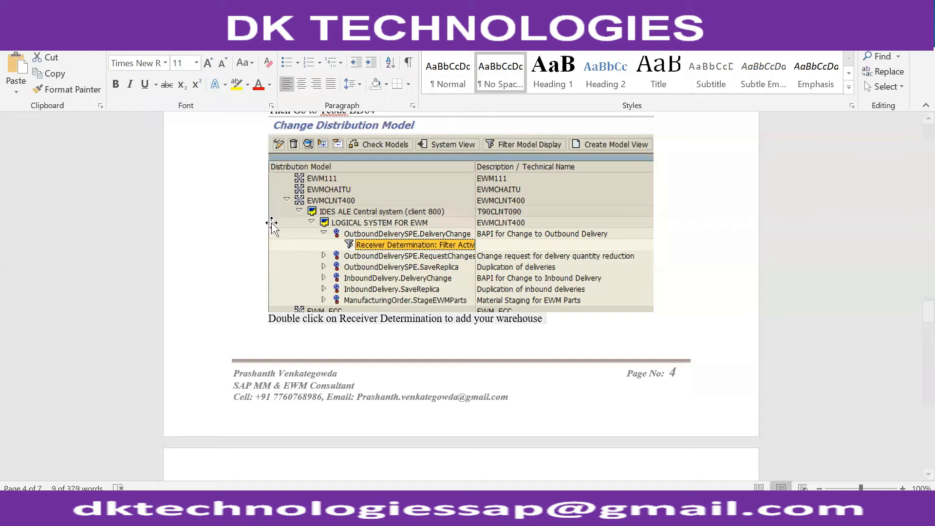
- Examine the enterprise structure steps in the EWM CLASS 1 document, going back to the Define warehouse section, and switch to SAP
{"action": "scroll", "coordinate": [366, 222], "scroll_direction": "up", "scroll_amount": 5}
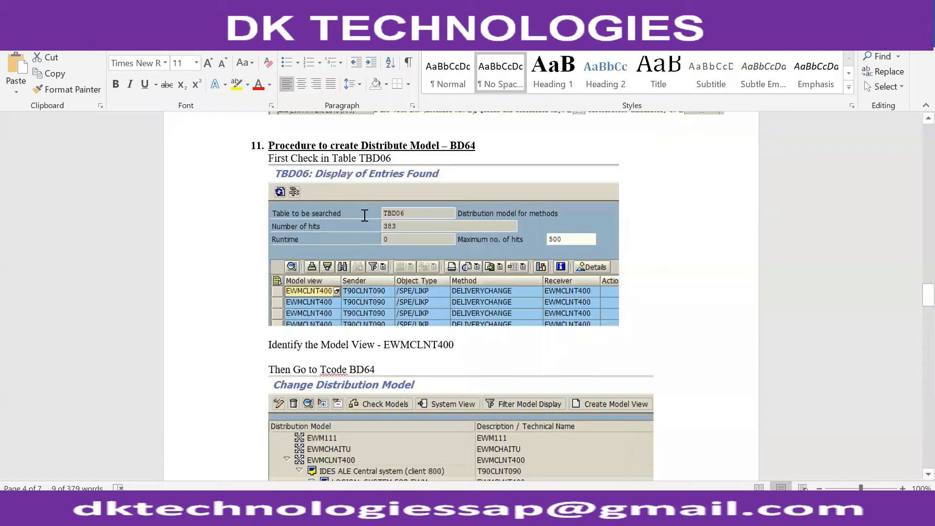
{"action": "scroll", "coordinate": [364, 215], "scroll_direction": "up", "scroll_amount": 10}
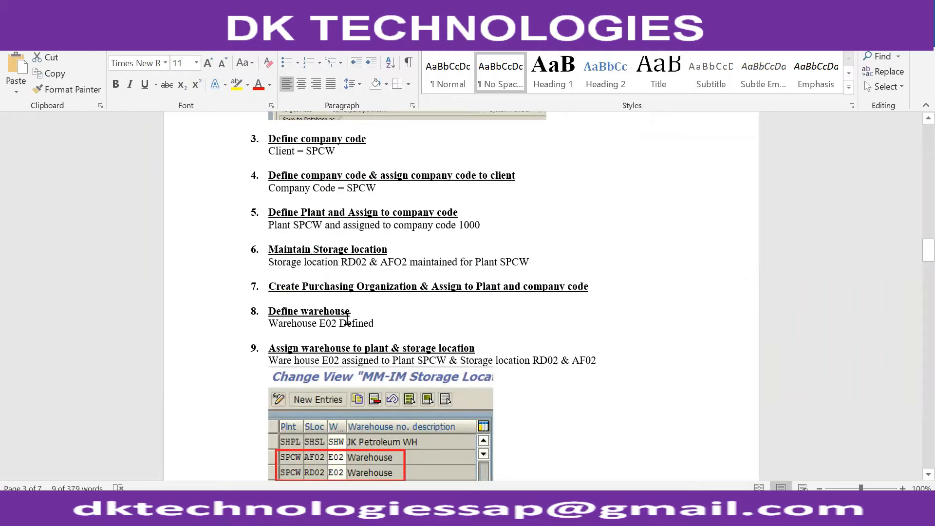
{"action": "key", "text": "alt+Tab"}
{"action": "key", "text": "alt+Tab"}
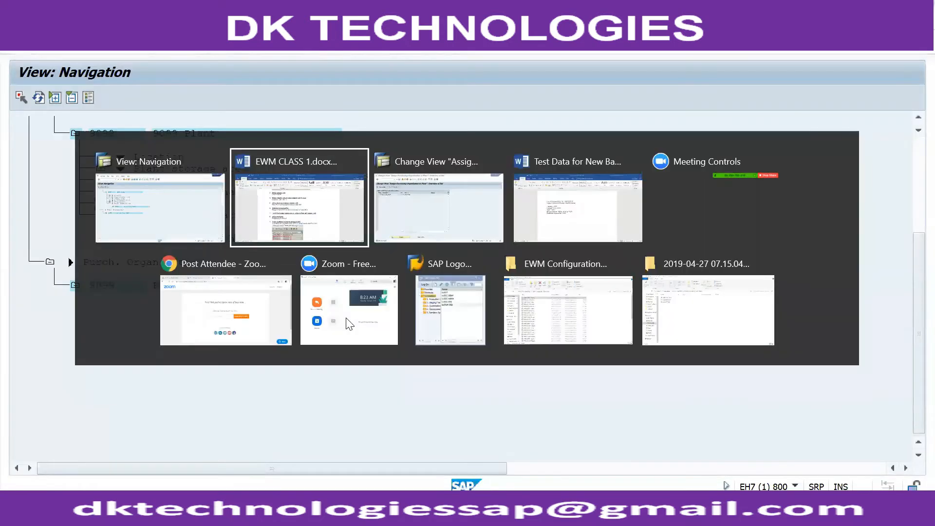
{"action": "key", "text": "alt+Tab"}
{"action": "key", "text": "alt+Tab"}
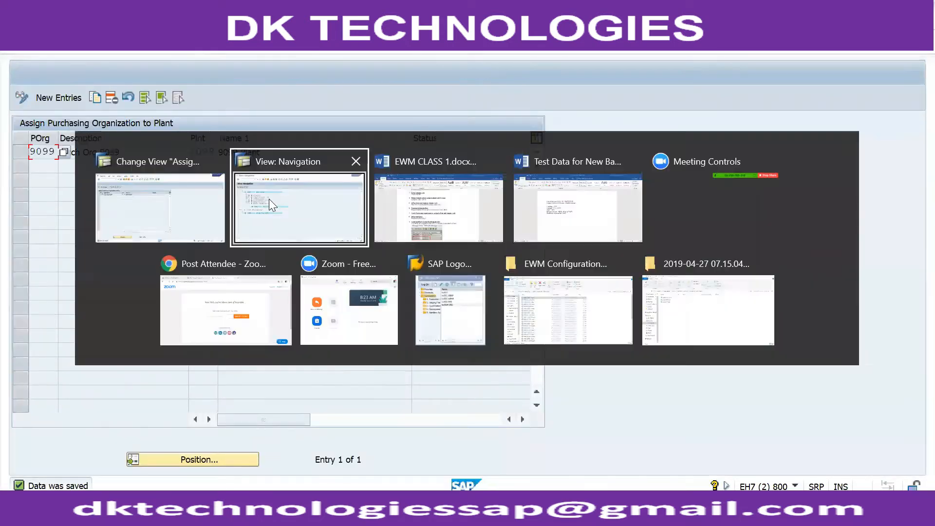
{"action": "key", "text": "alt+Tab"}
{"action": "key", "text": "alt+Tab"}
{"action": "key", "text": "alt+Tab"}
{"action": "key", "text": "alt+Tab"}
{"action": "key", "text": "alt+Tab"}
{"action": "key", "text": "alt+Tab"}
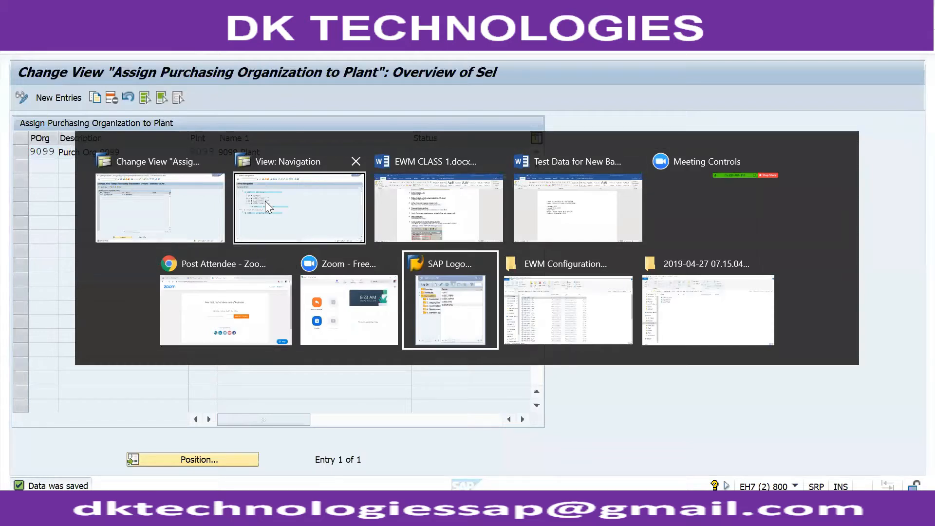
{"action": "key", "text": "alt+Tab"}
{"action": "key", "text": "alt+Tab"}
{"action": "key", "text": "alt+Tab"}
{"action": "key", "text": "alt+Tab"}
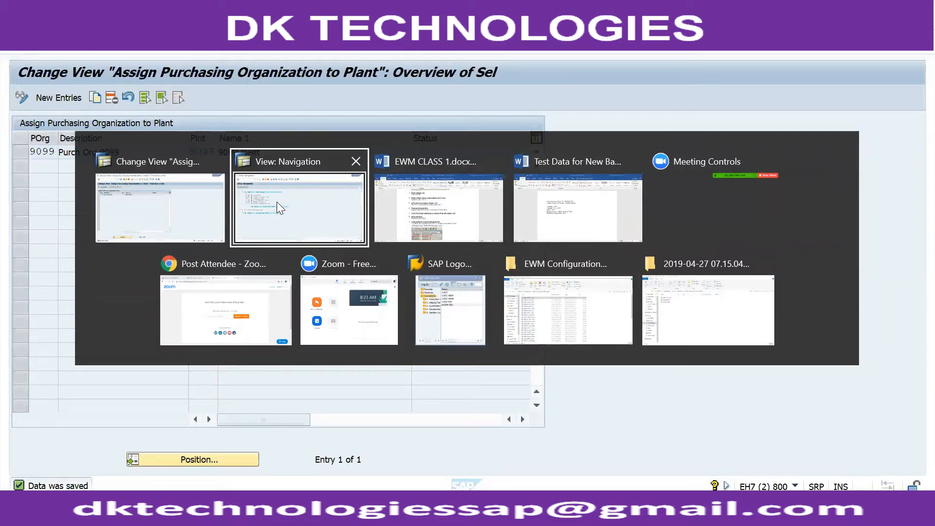
{"action": "key", "text": "alt+Tab"}
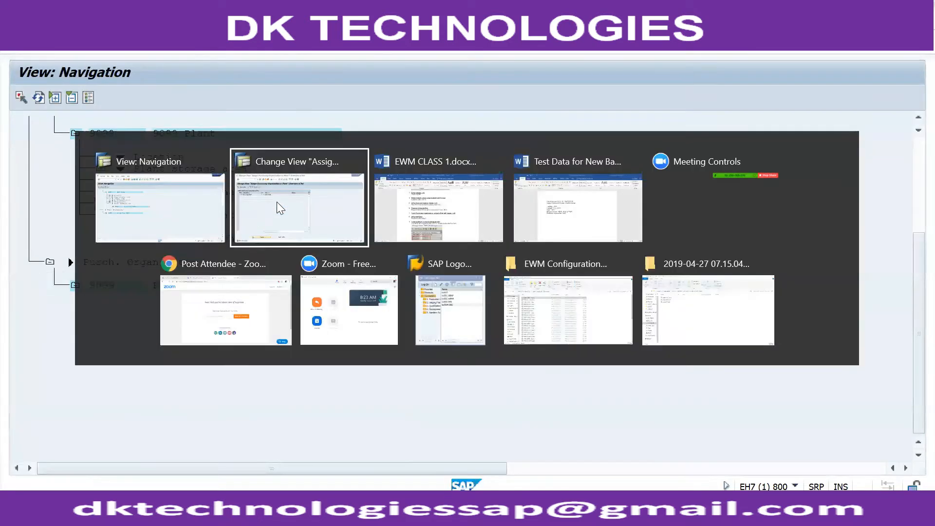
- Switch to the SAP session showing purchasing organization to plant assignments and exit that view back to the IMG structure
{"action": "key", "text": "alt+Tab"}
{"action": "key", "text": "alt+Tab"}
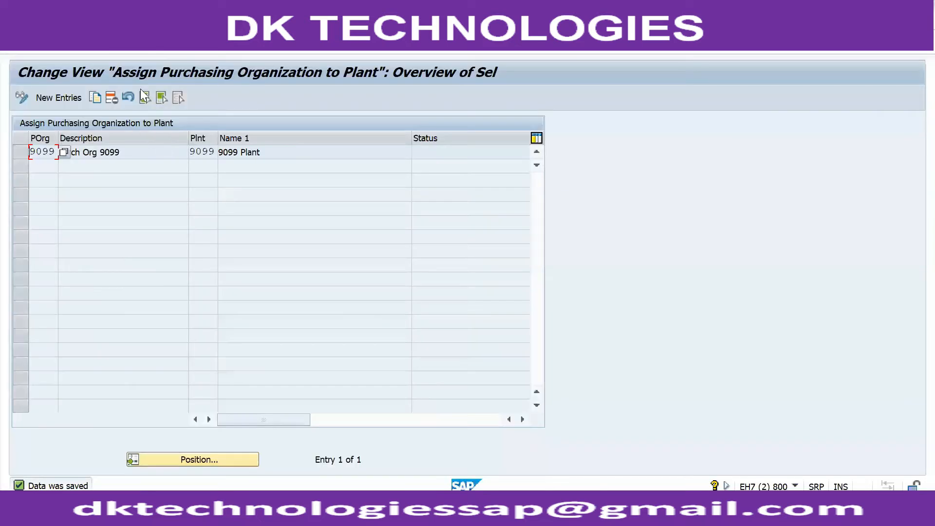
{"action": "left_click", "coordinate": [197, 50]}
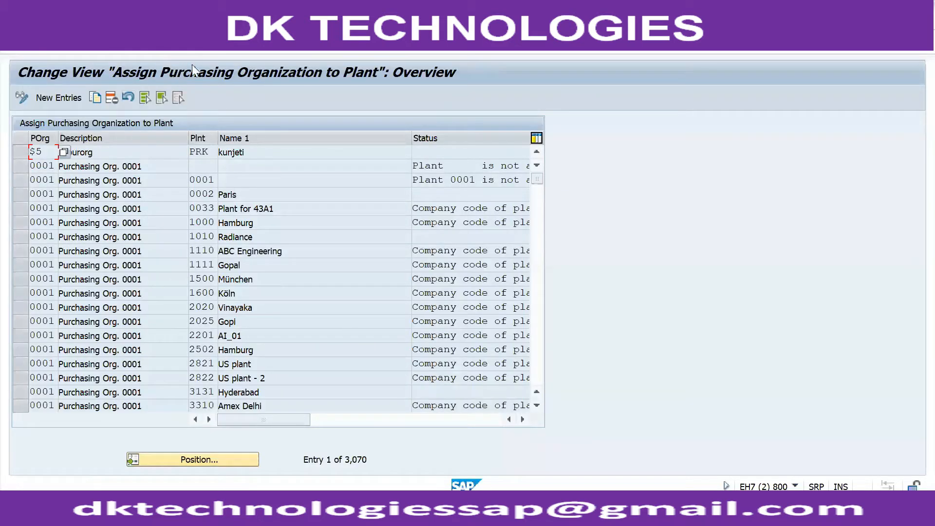
{"action": "left_click", "coordinate": [212, 49]}
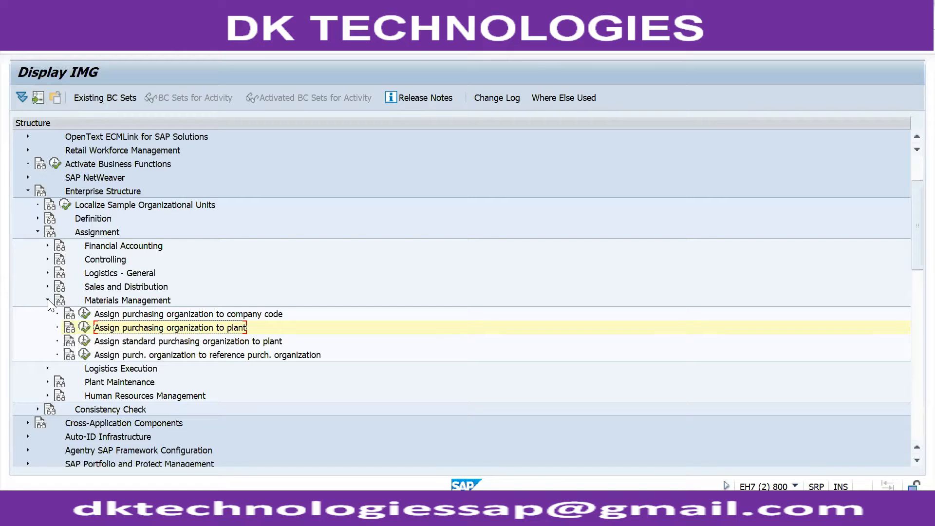
- Look through the enterprise structure's Assignment activities, checking Logistics - General and Logistics Execution
{"action": "left_click", "coordinate": [47, 273]}
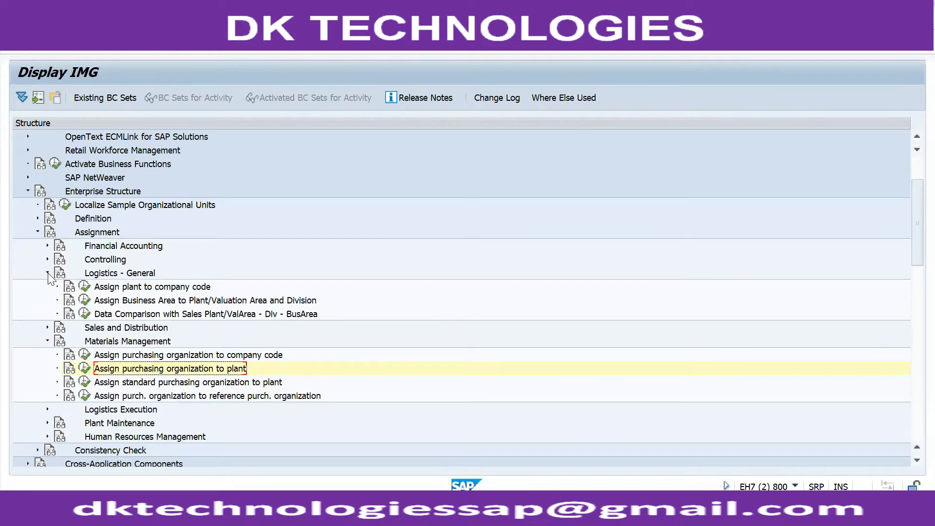
{"action": "left_click", "coordinate": [48, 272]}
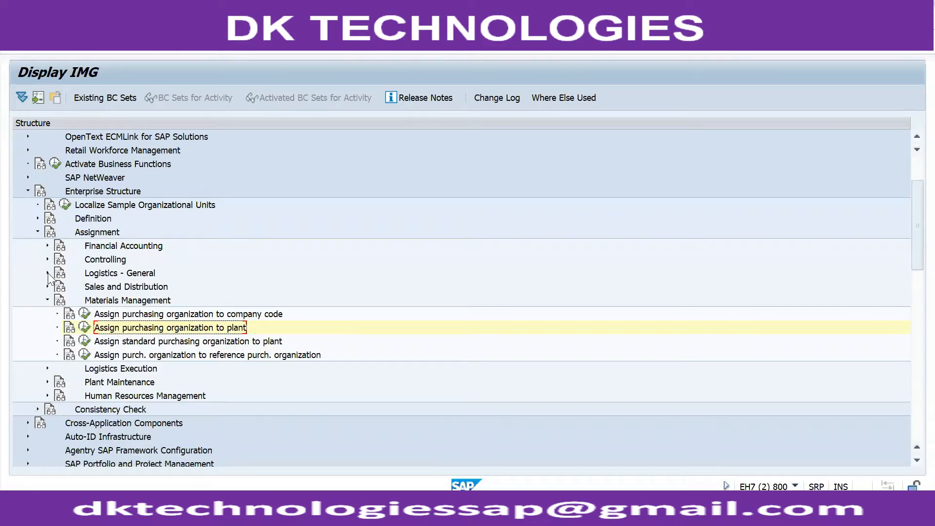
{"action": "left_click", "coordinate": [47, 300]}
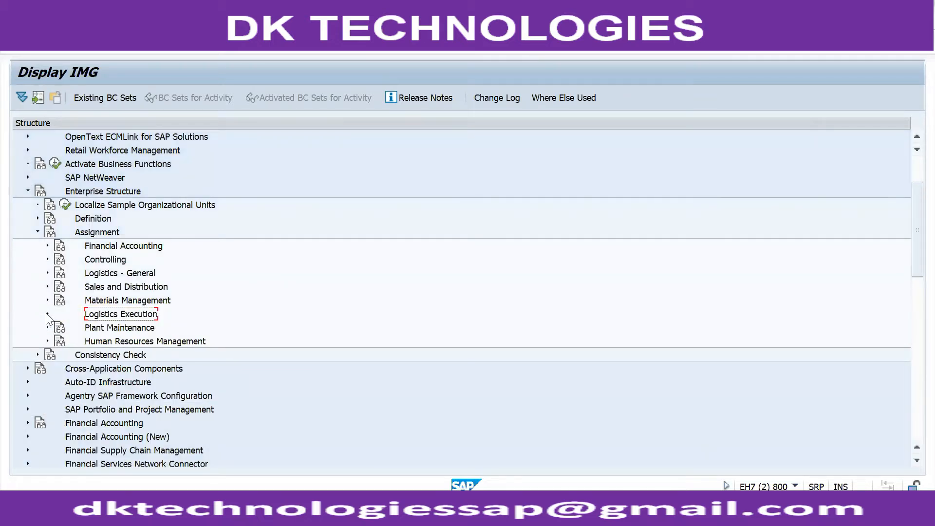
{"action": "left_click", "coordinate": [47, 314]}
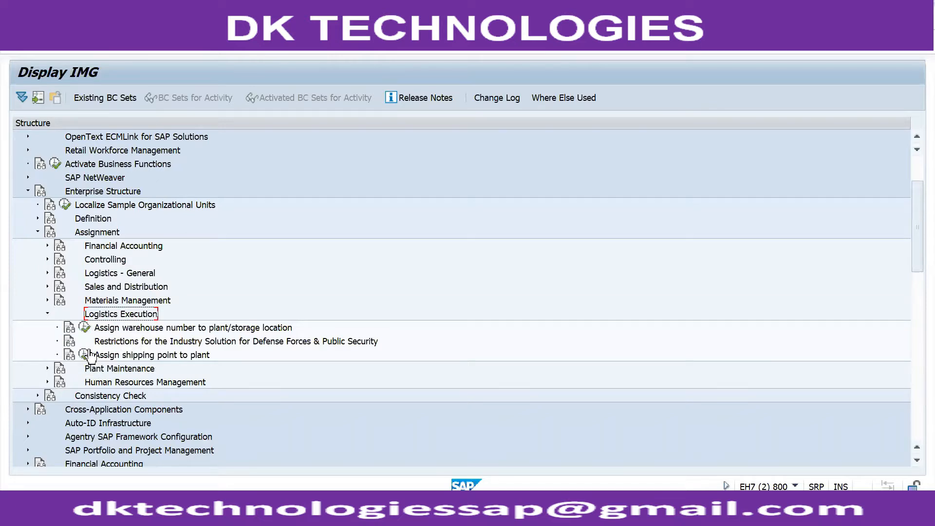
{"action": "scroll", "coordinate": [90, 365], "scroll_direction": "up", "scroll_amount": 1}
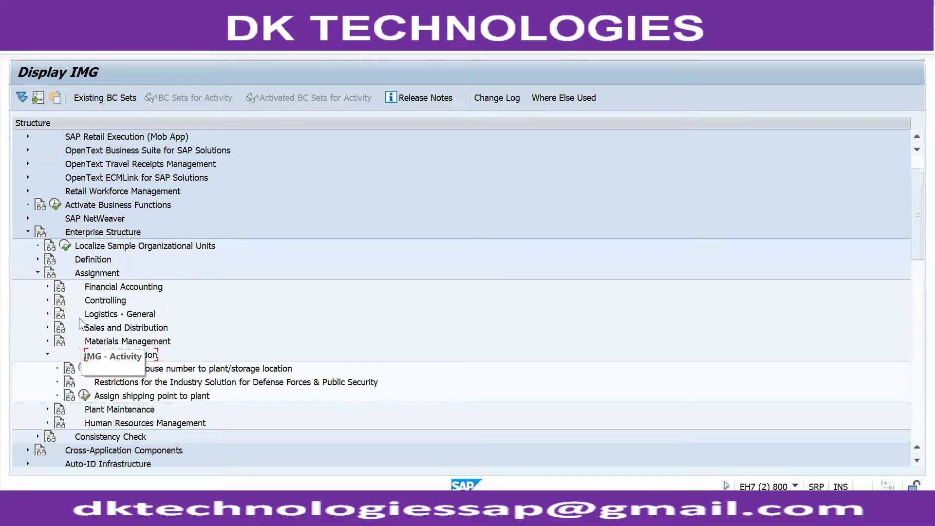
- Open the Define warehouse number activity under Logistics Execution in the enterprise structure's Definition section
{"action": "left_click", "coordinate": [38, 260]}
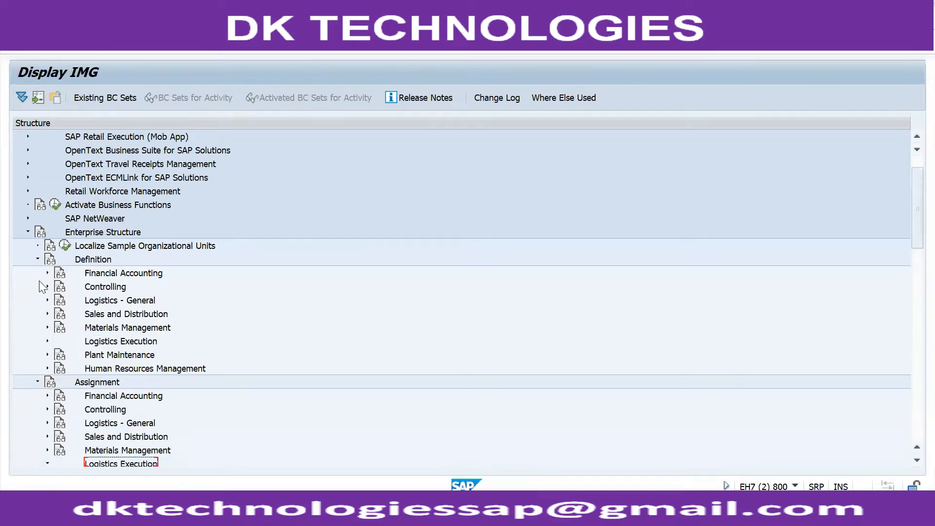
{"action": "left_click", "coordinate": [48, 341]}
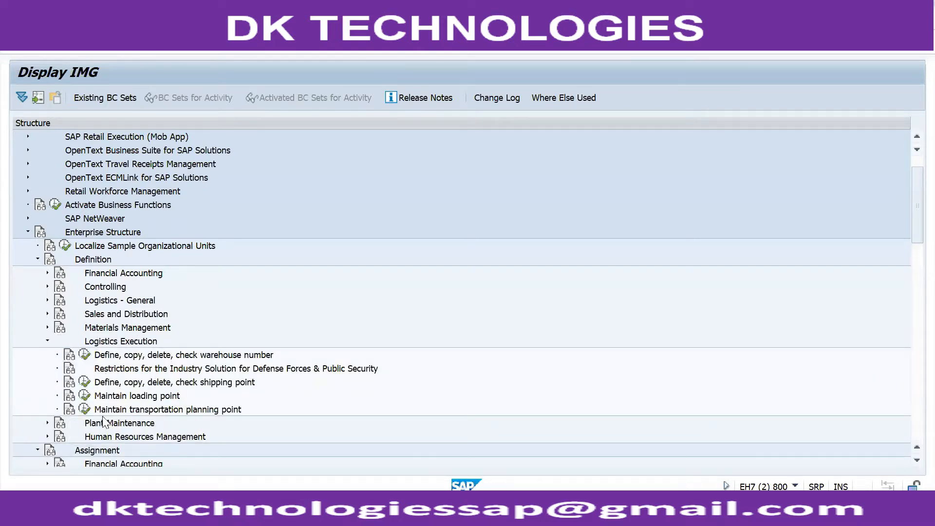
{"action": "left_click", "coordinate": [87, 355]}
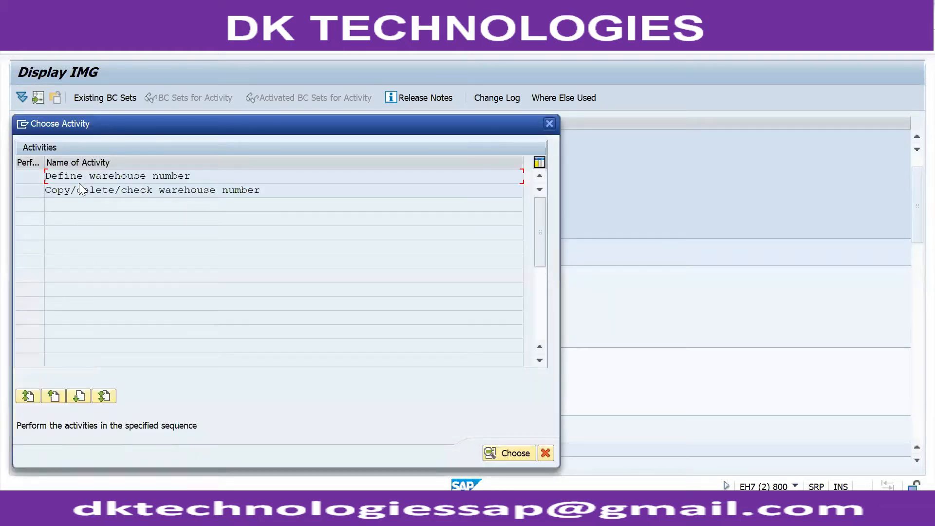
{"action": "double_click", "coordinate": [80, 176]}
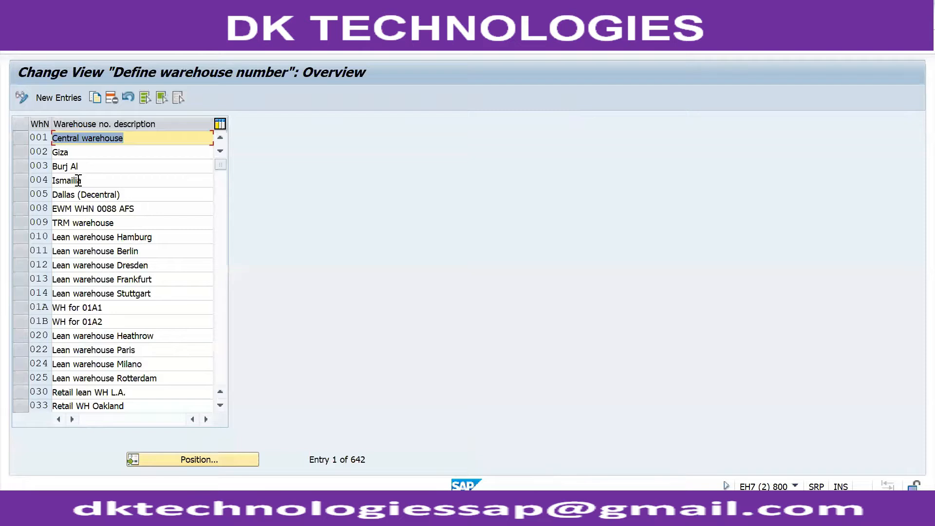
- Browse the existing warehouse numbers and descriptions in the Define warehouse number overview
{"action": "left_click", "coordinate": [221, 309]}
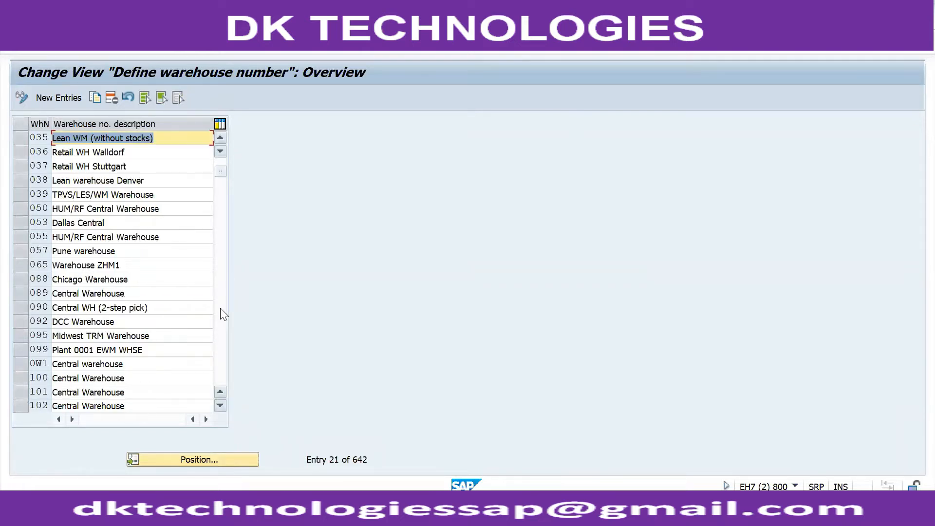
{"action": "left_click", "coordinate": [221, 309]}
{"action": "left_click", "coordinate": [221, 309]}
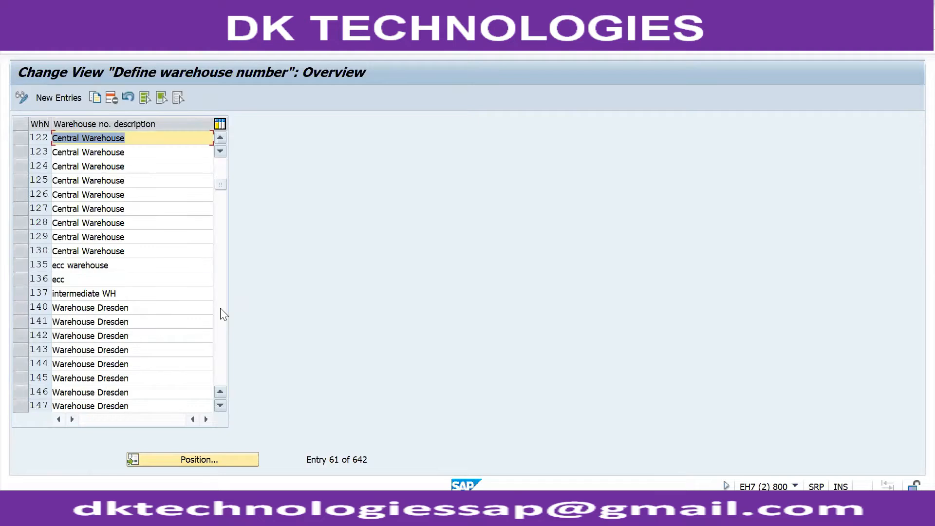
{"action": "left_click", "coordinate": [221, 347]}
{"action": "left_click", "coordinate": [221, 262]}
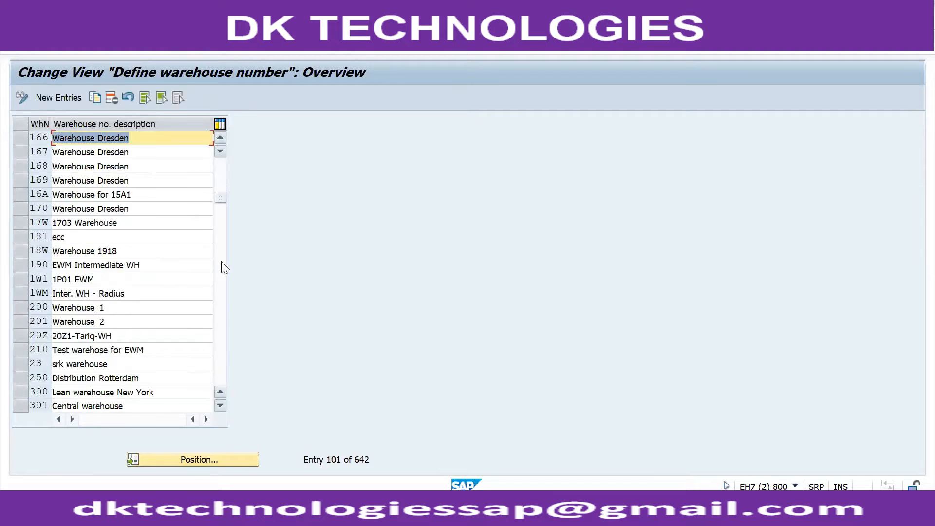
{"action": "left_click_drag", "start_coordinate": [221, 197], "coordinate": [219, 292]}
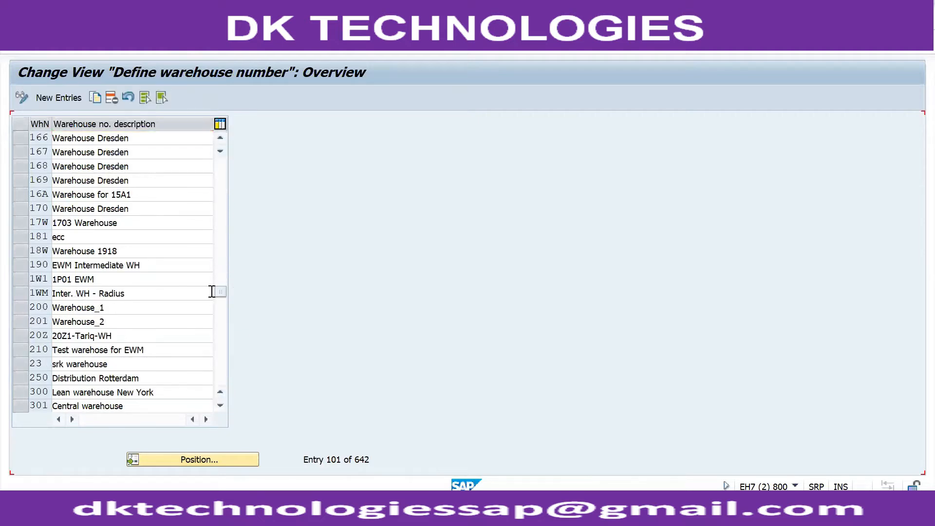
{"action": "left_click", "coordinate": [221, 224]}
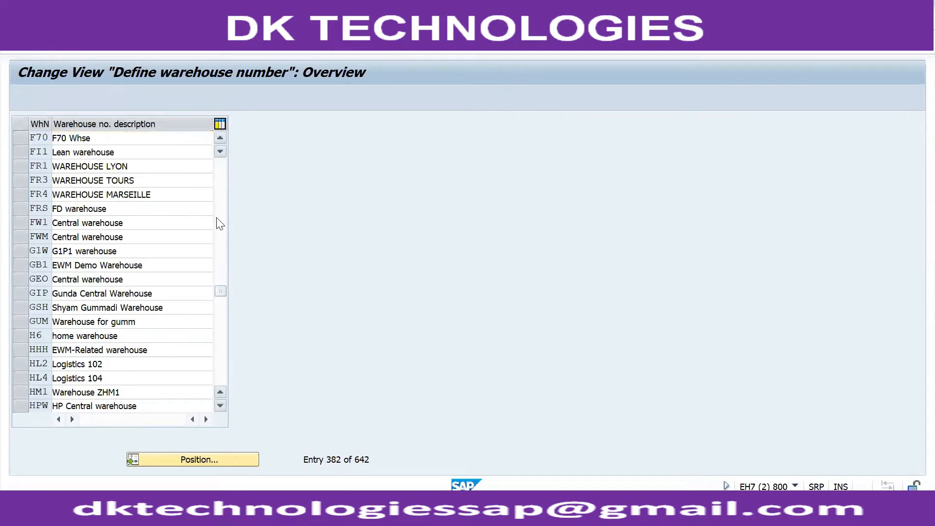
{"action": "left_click", "coordinate": [220, 223]}
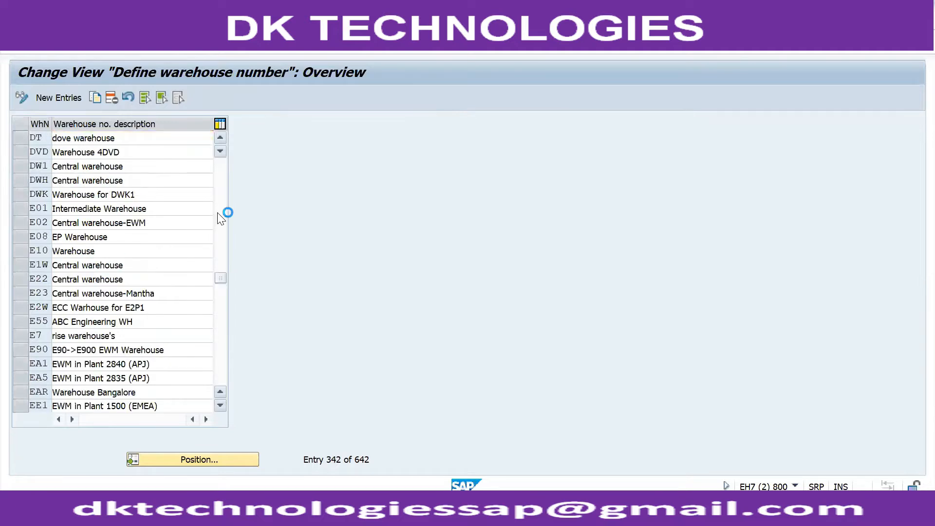
{"action": "left_click", "coordinate": [219, 217]}
{"action": "left_click", "coordinate": [220, 203]}
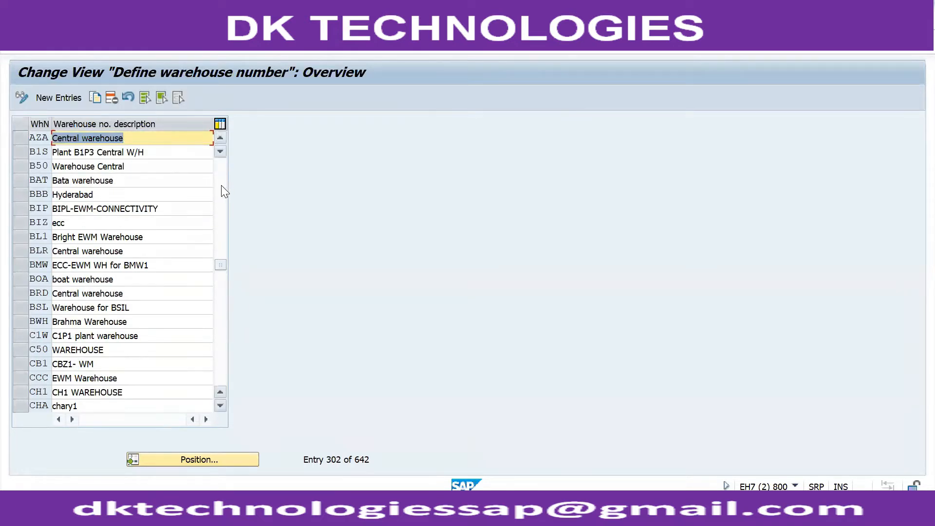
{"action": "left_click", "coordinate": [221, 185]}
{"action": "left_click", "coordinate": [221, 185]}
{"action": "left_click", "coordinate": [222, 185]}
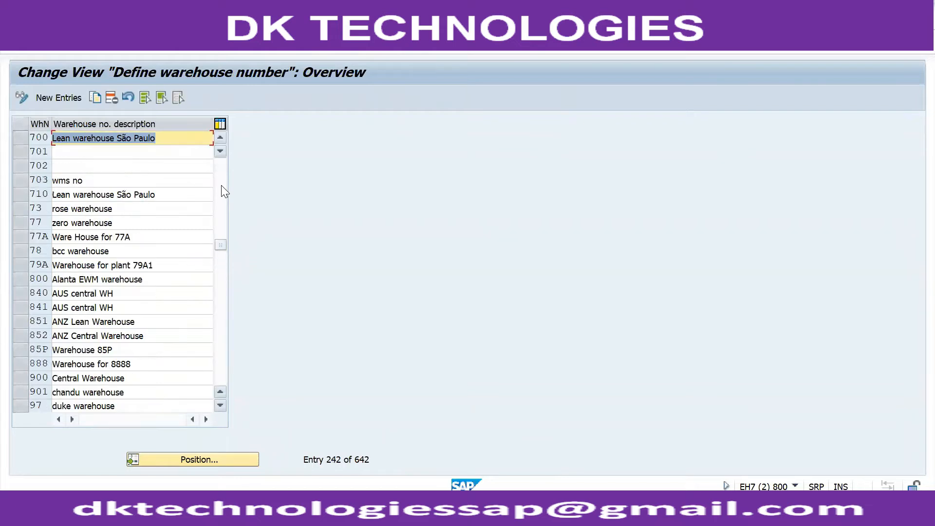
{"action": "left_click", "coordinate": [224, 279]}
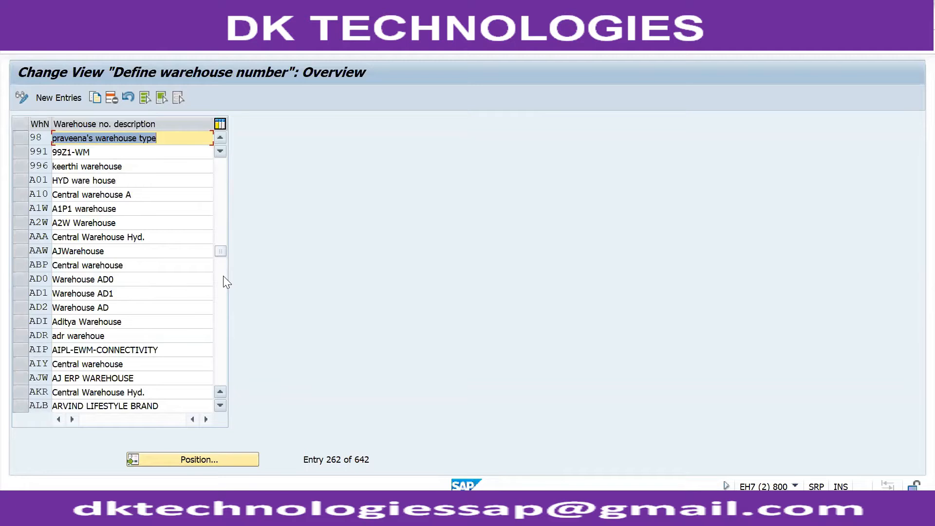
{"action": "scroll", "coordinate": [223, 276], "scroll_direction": "up", "scroll_amount": 1}
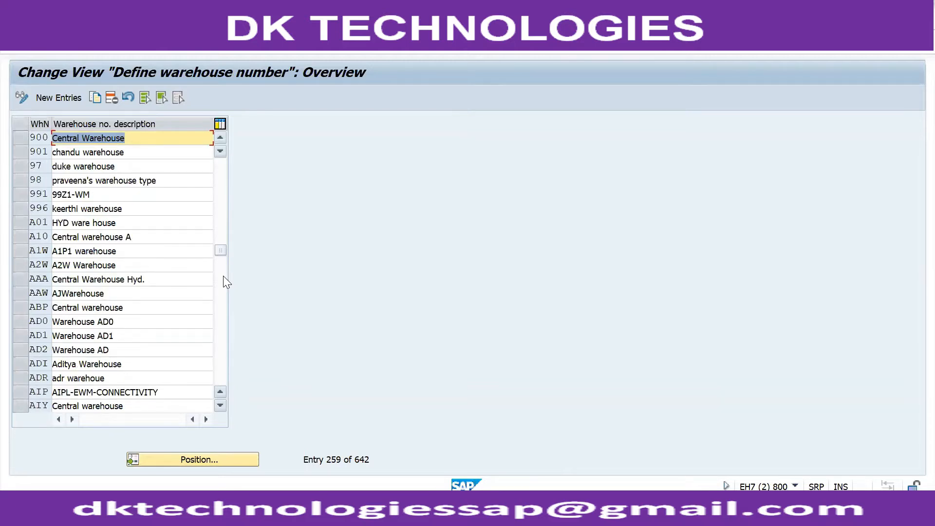
- Check the Define warehouse section in the configuration document and look at the start of the SAP warehouse number list
{"action": "key", "text": "alt+Tab"}
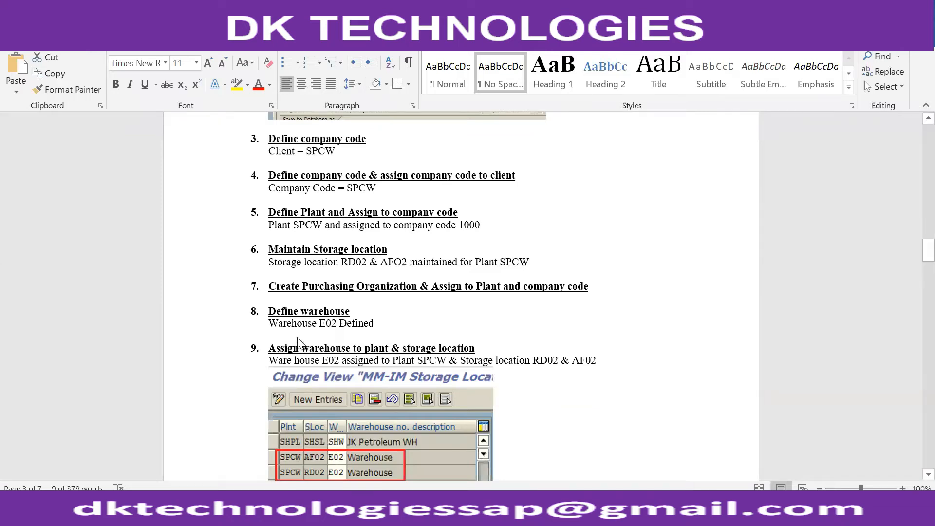
{"action": "key", "text": "alt+Tab"}
{"action": "left_click_drag", "start_coordinate": [220, 251], "coordinate": [226, 162]}
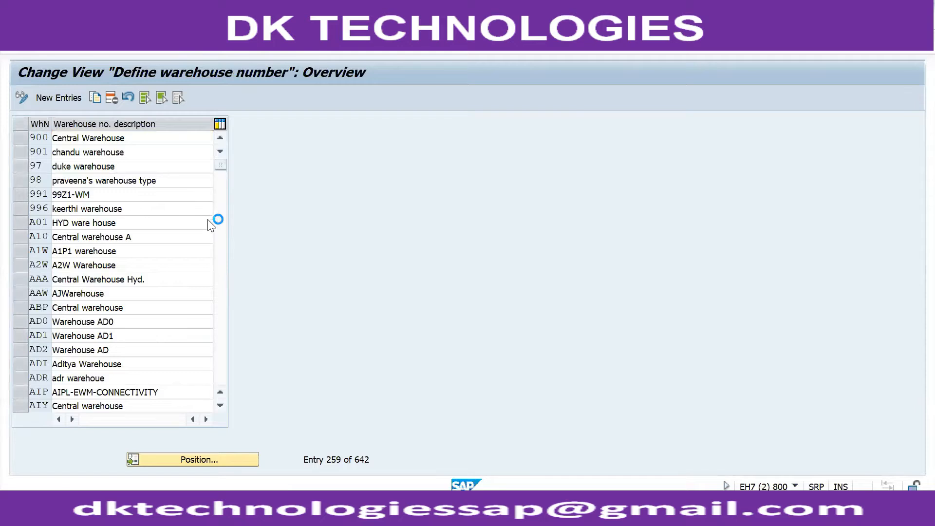
{"action": "left_click", "coordinate": [219, 252]}
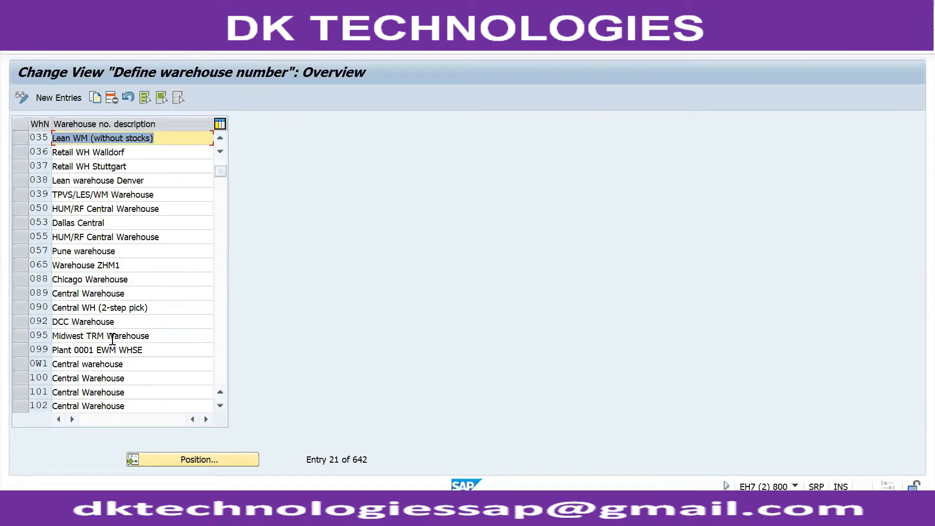
{"action": "key", "text": "alt+Tab"}
{"action": "key", "text": "alt+Tab"}
- Add a new warehouse number entry W99 with the description ECC Warehouse
{"action": "left_click", "coordinate": [63, 100]}
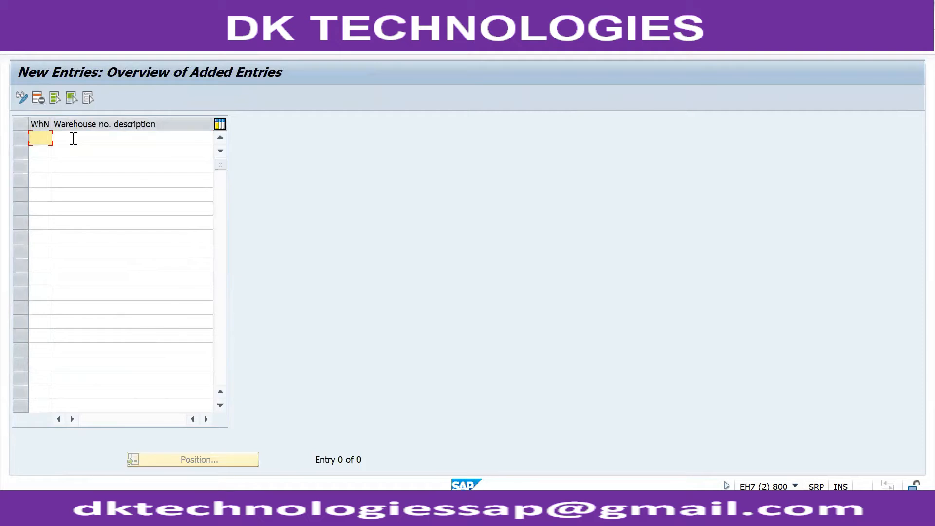
{"action": "type", "text": "W99"}
{"action": "left_click", "coordinate": [78, 138]}
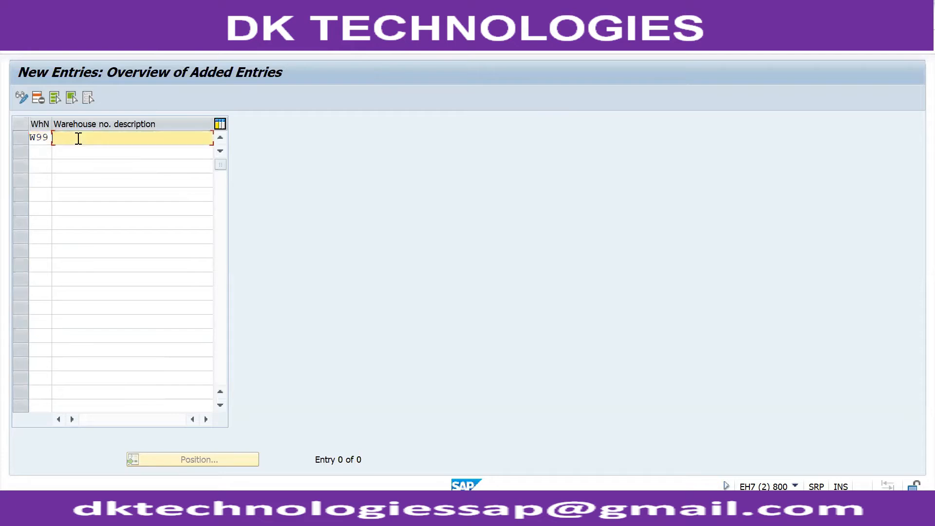
{"action": "type", "text": "ECC Warehouse"}
{"action": "key", "text": "Return"}
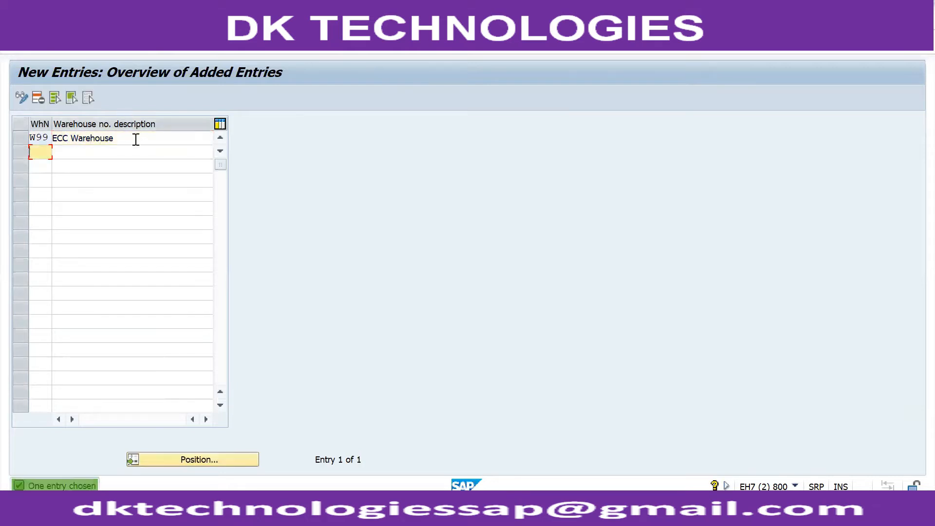
- Save the new W99 warehouse number entry under customizing request EH7K900409
{"action": "left_click", "coordinate": [182, 48]}
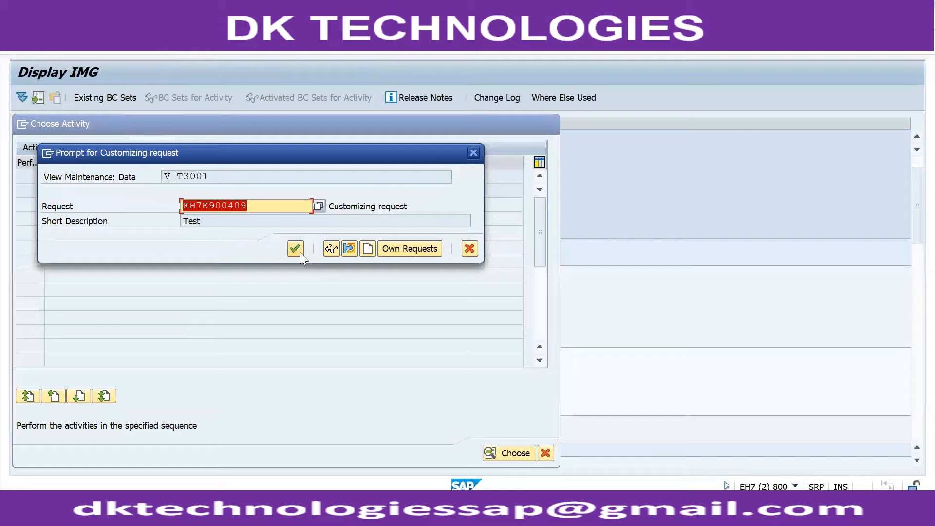
{"action": "left_click", "coordinate": [301, 252]}
- Switch to the test data document in Word and add the line ECC Warehouse = W99 below the purchasing organization
{"action": "key", "text": "alt+Tab"}
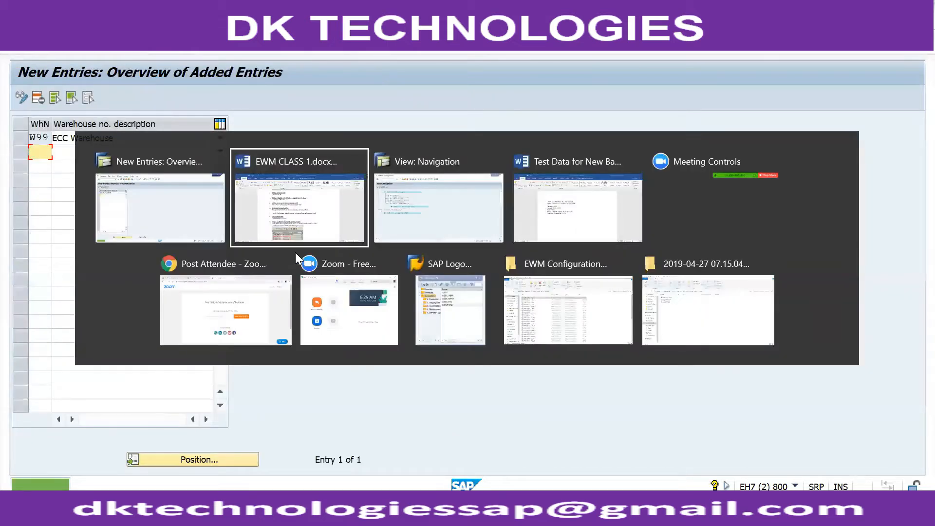
{"action": "key", "text": "alt+Tab"}
{"action": "key", "text": "alt+Tab"}
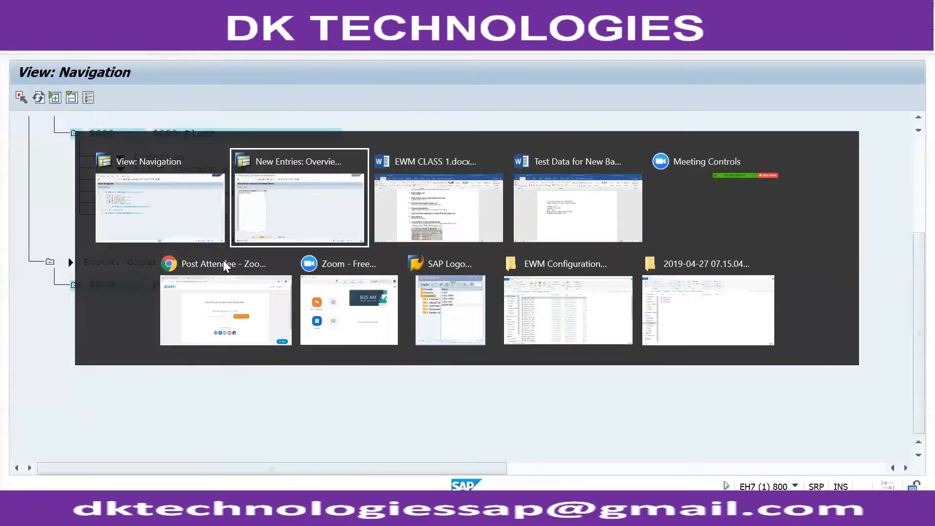
{"action": "key", "text": "alt+Tab"}
{"action": "key", "text": "alt+Tab"}
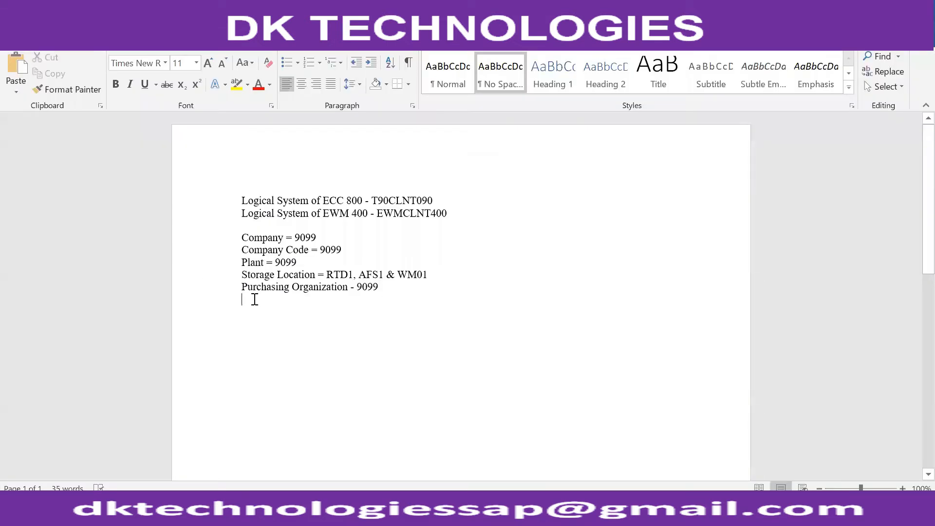
{"action": "type", "text": "ECC "}
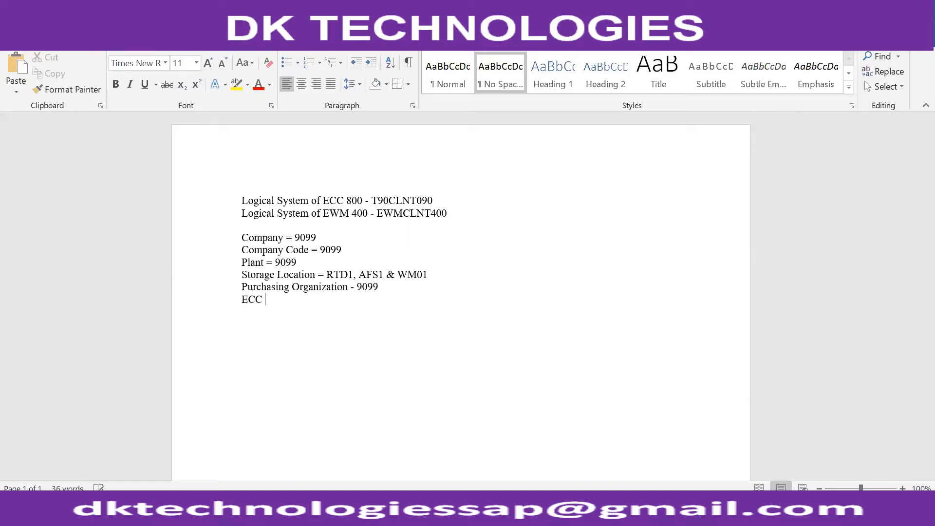
{"action": "type", "text": "Warehouse = w99"}
{"action": "key", "text": "BackSpace"}
{"action": "key", "text": "BackSpace"}
{"action": "key", "text": "BackSpace"}
{"action": "type", "text": "W99"}
- Return to SAP, leave the warehouse number overview and open the Copy/delete/check warehouse number activity
{"action": "key", "text": "alt+Tab"}
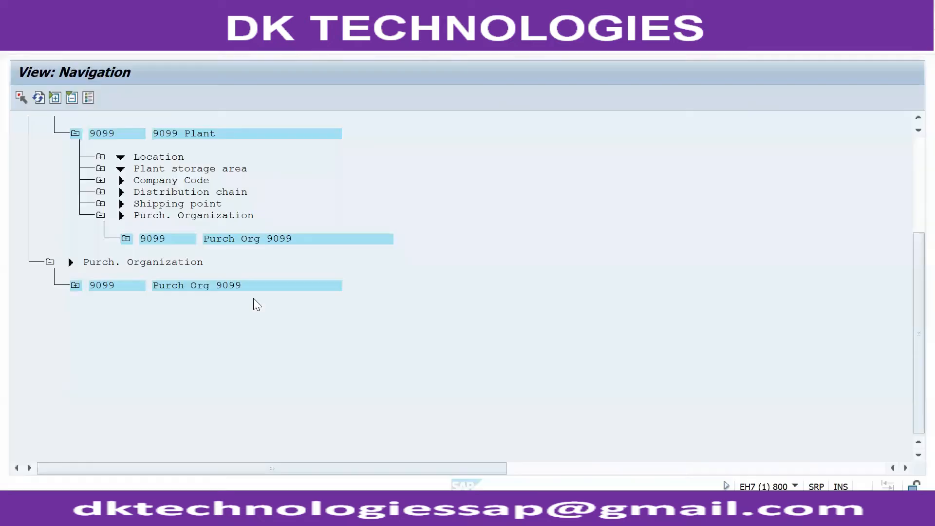
{"action": "key", "text": "alt+Tab"}
{"action": "key", "text": "alt+Tab"}
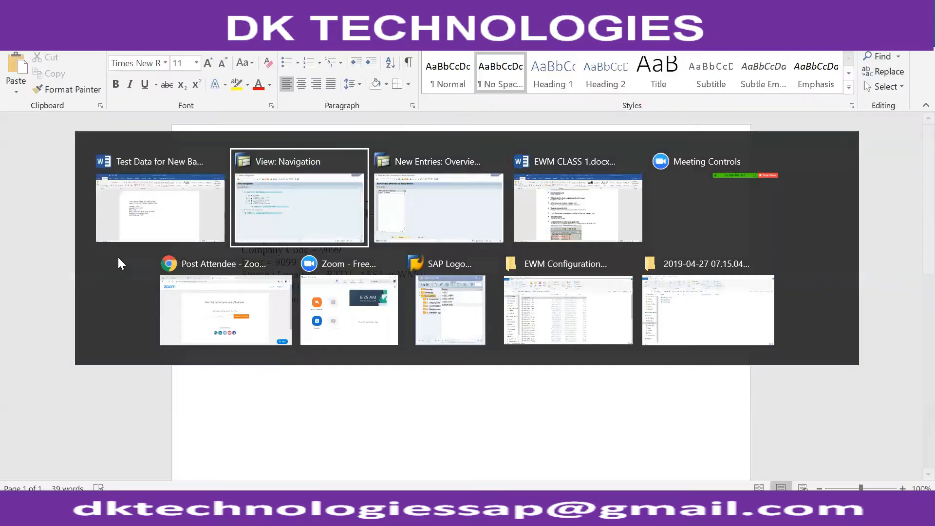
{"action": "key", "text": "alt+Tab"}
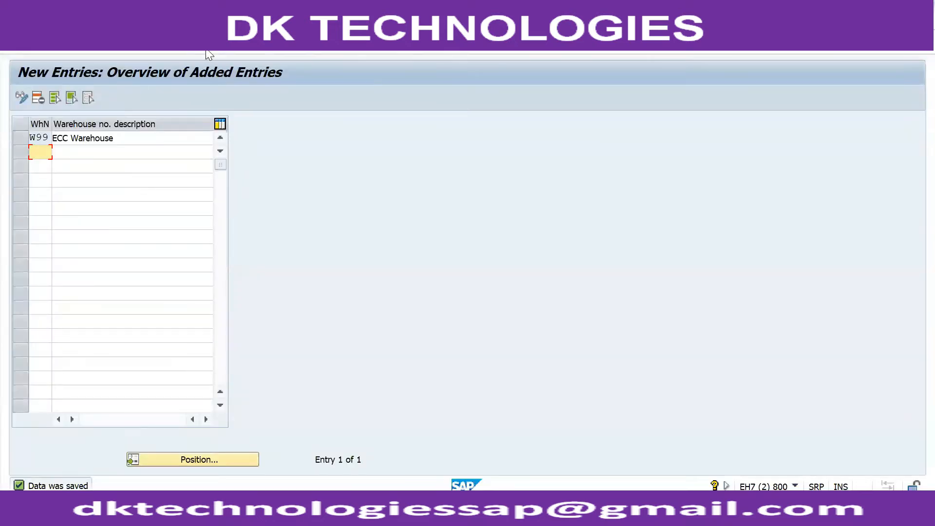
{"action": "key", "text": "F3"}
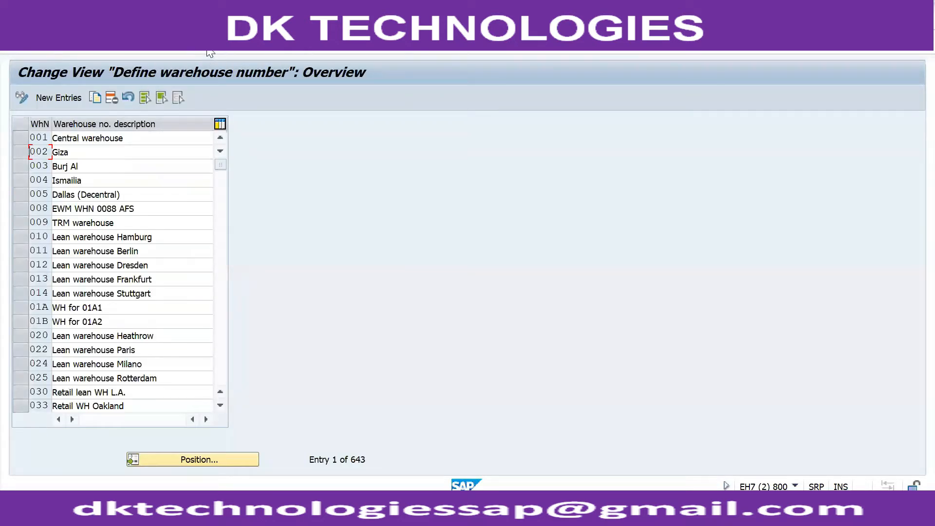
{"action": "left_click", "coordinate": [210, 51]}
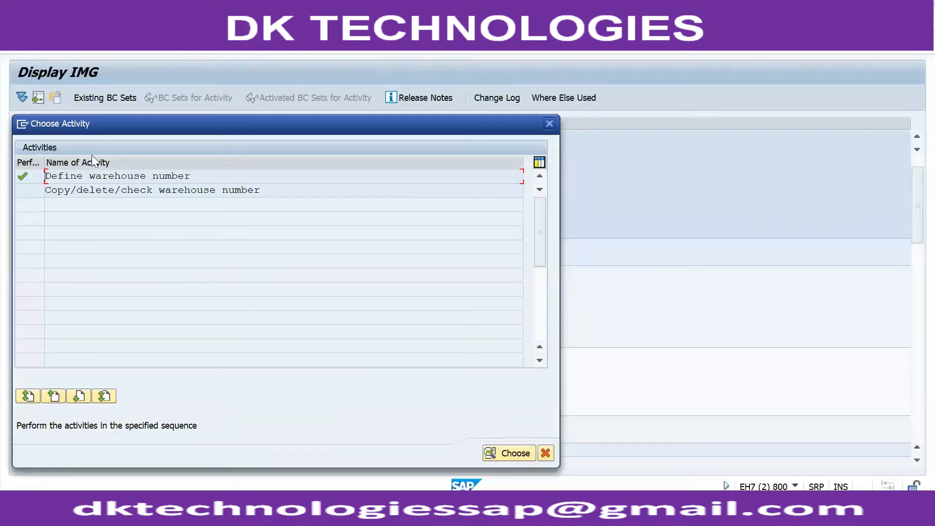
{"action": "double_click", "coordinate": [93, 190]}
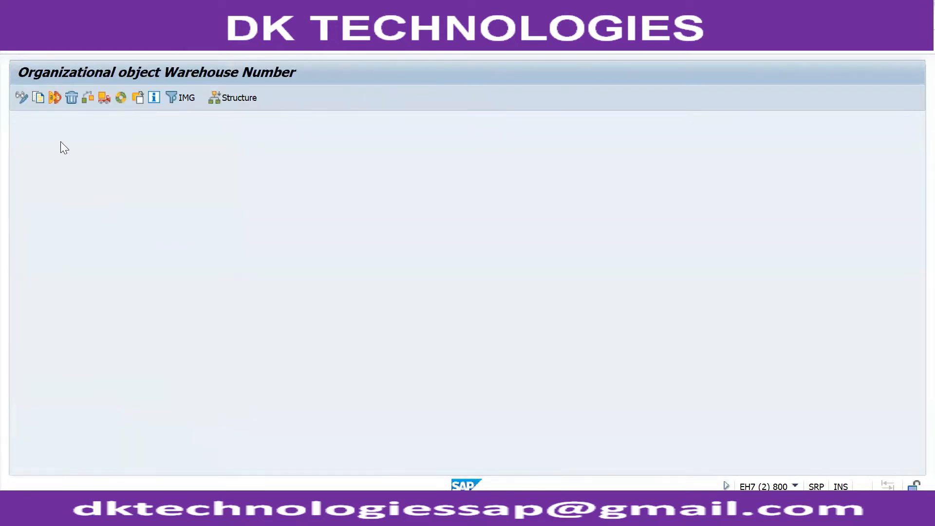
- Copy warehouse number 001 to W99, agreeing to complete the existing object under request EH7K900409, and check the completed activities
{"action": "left_click", "coordinate": [39, 97]}
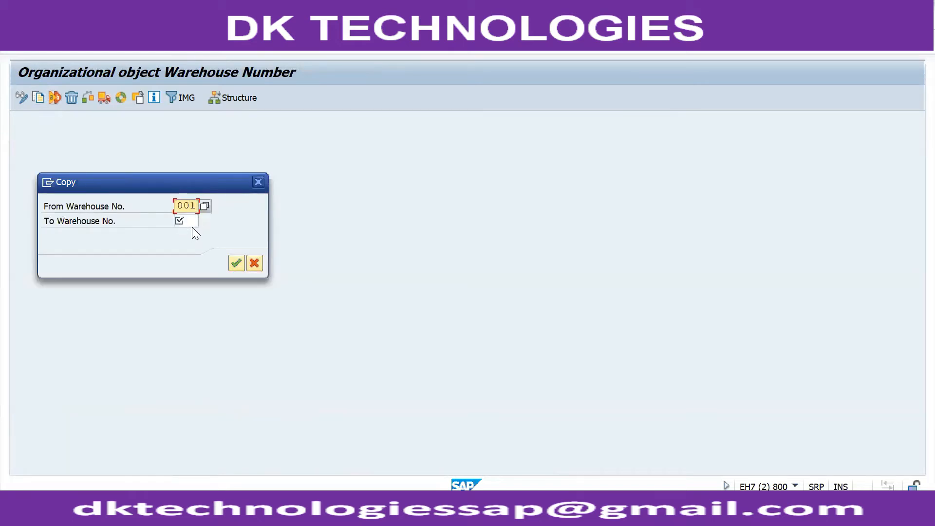
{"action": "left_click", "coordinate": [180, 221]}
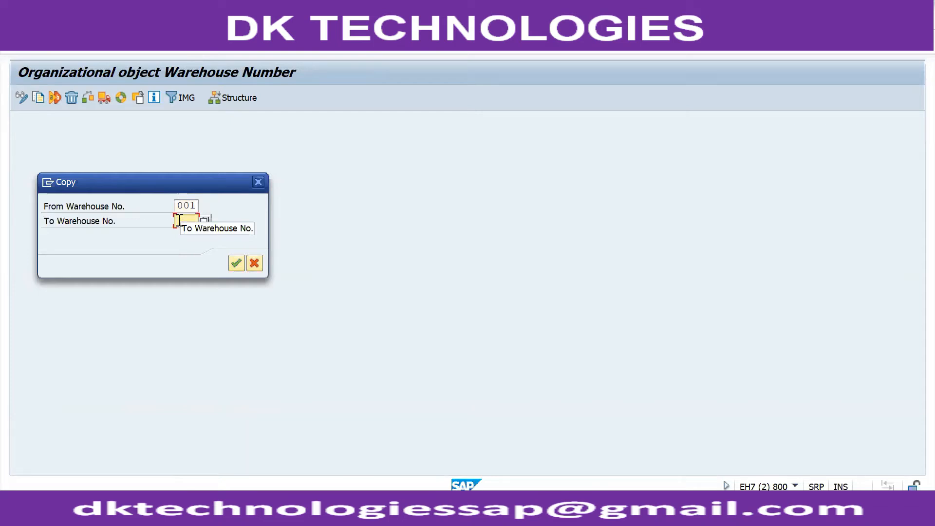
{"action": "type", "text": "W99"}
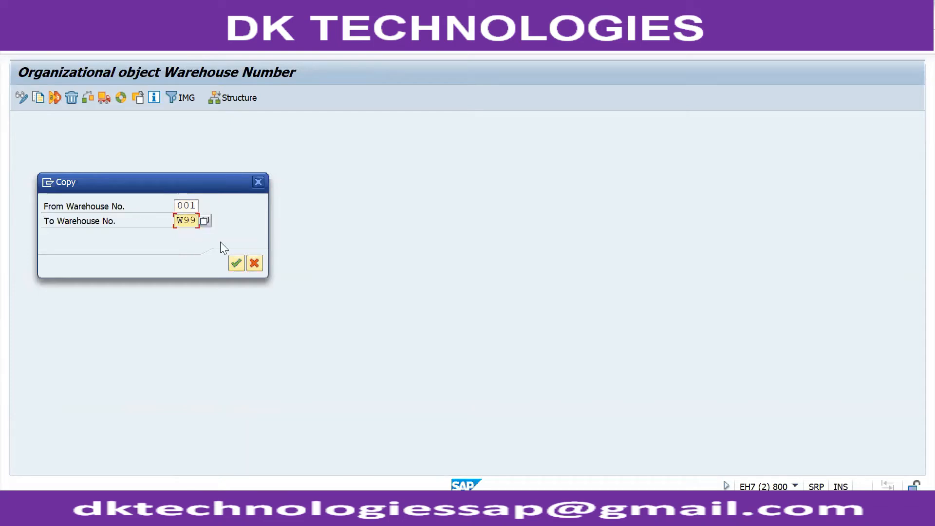
{"action": "left_click", "coordinate": [237, 264]}
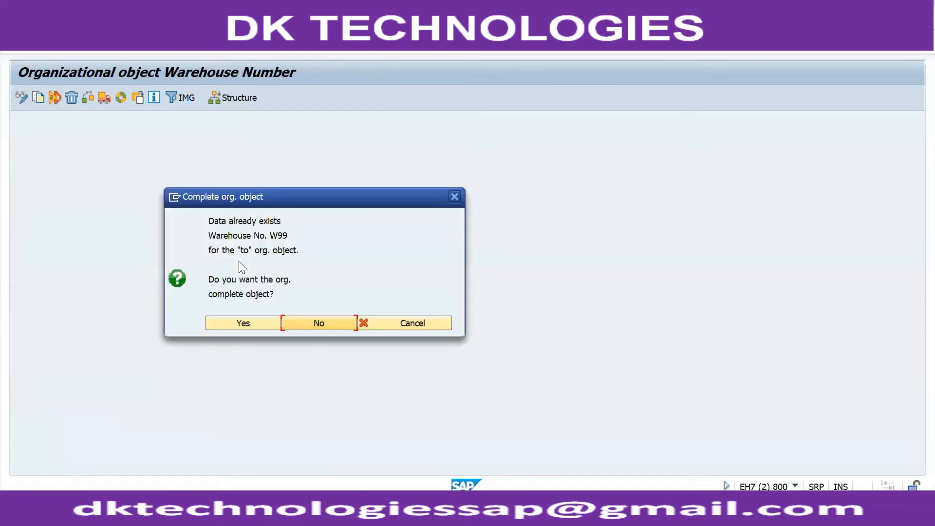
{"action": "left_click", "coordinate": [222, 327]}
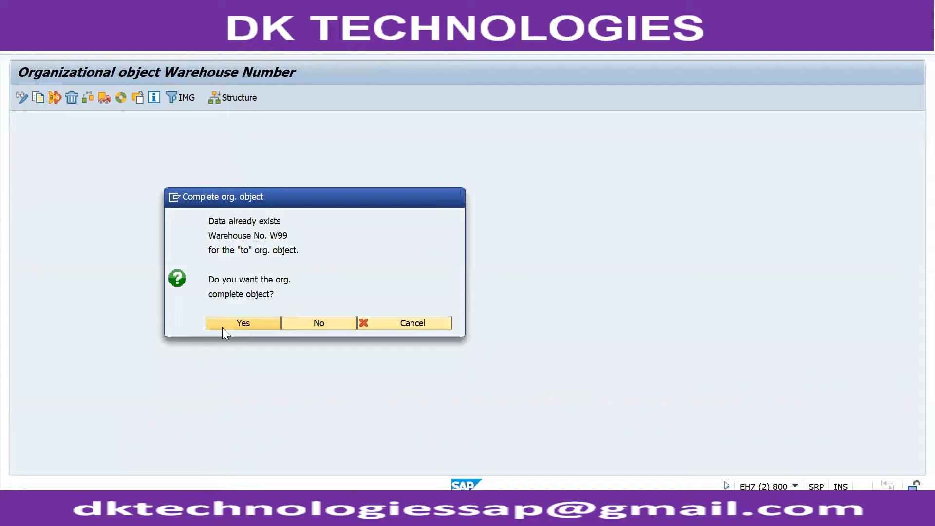
{"action": "key", "text": "Return"}
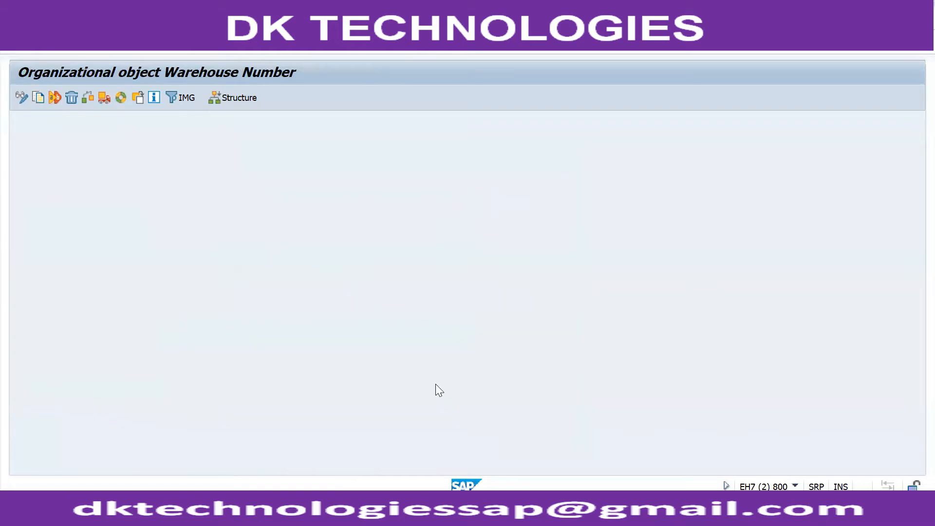
{"action": "key", "text": "Return"}
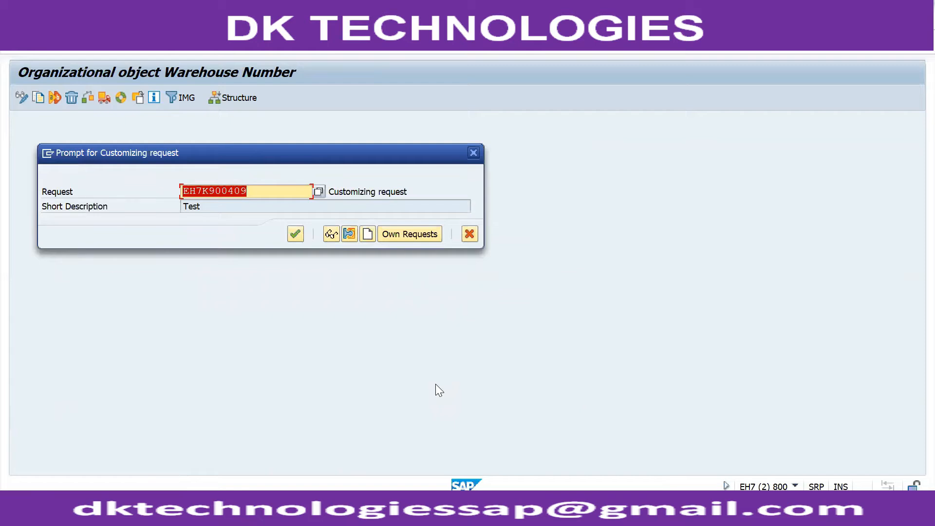
{"action": "key", "text": "Return"}
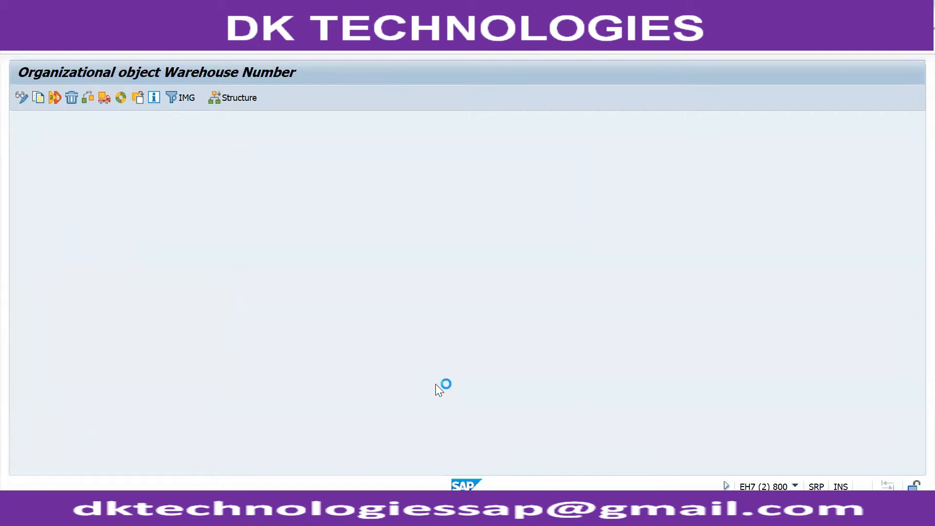
{"action": "key", "text": "Return"}
{"action": "key", "text": "Return"}
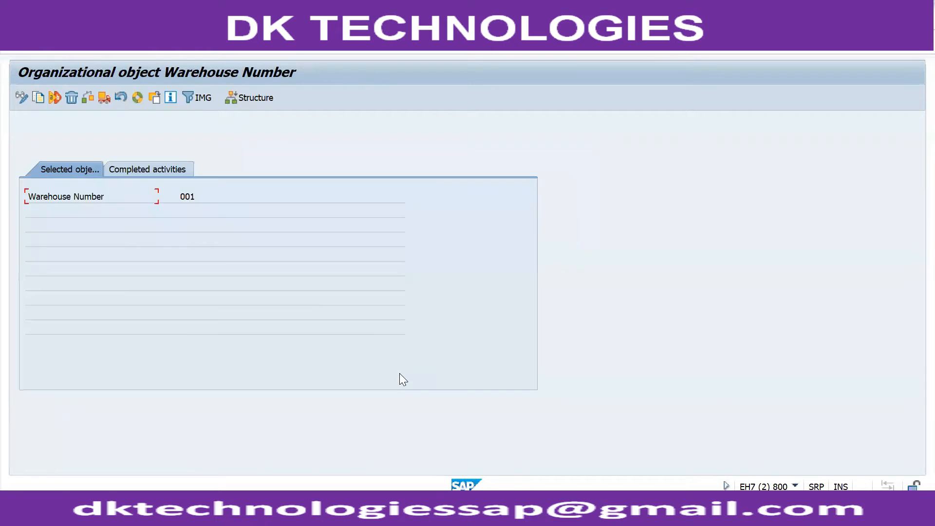
{"action": "left_click", "coordinate": [163, 170]}
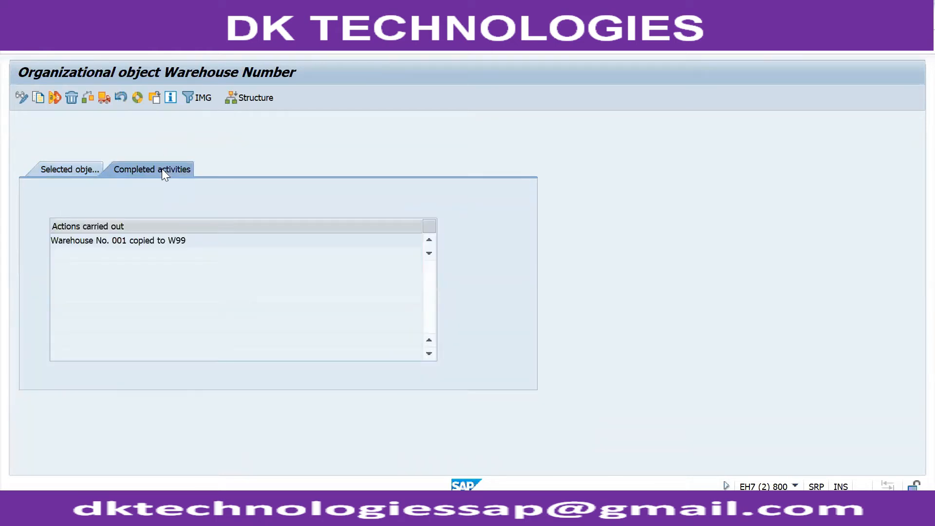
- Check the ECC warehouse in the test data and the Assign warehouse to plant & storage location section of the configuration document
{"action": "key", "text": "alt+Tab"}
{"action": "key", "text": "alt+Tab"}
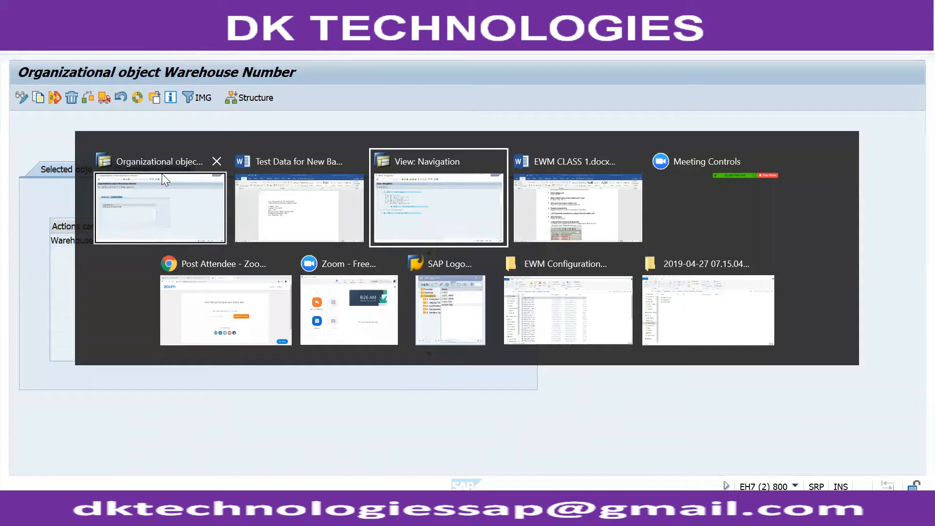
{"action": "key", "text": "alt+Tab"}
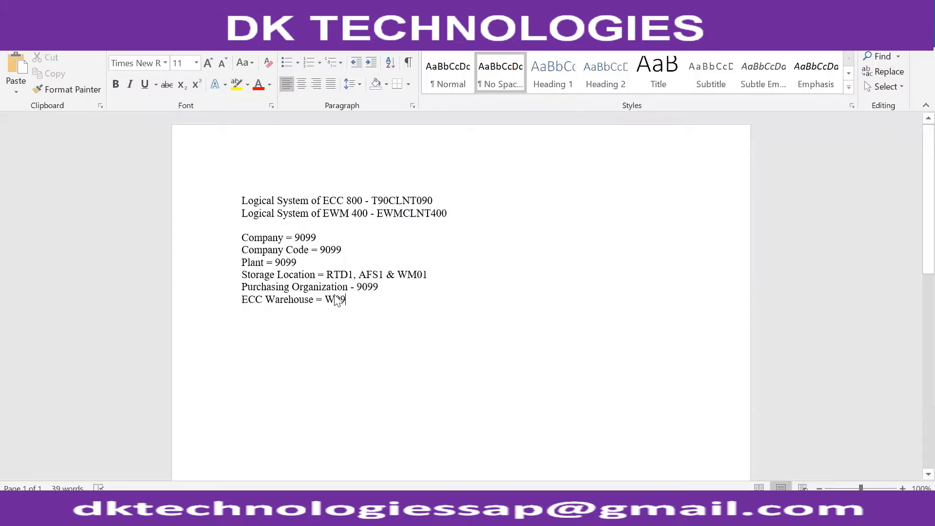
{"action": "key", "text": "alt+Tab"}
{"action": "key", "text": "alt+Tab"}
{"action": "key", "text": "alt+Tab"}
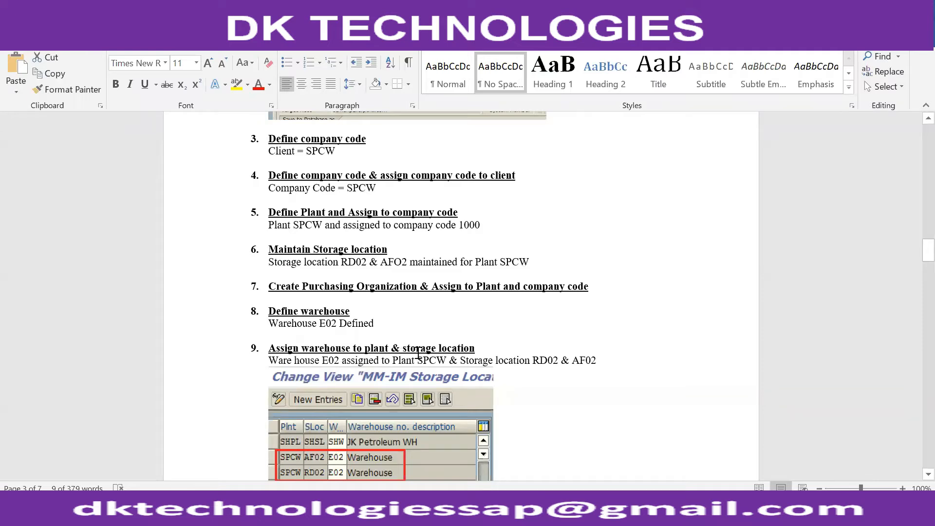
{"action": "scroll", "coordinate": [448, 375], "scroll_direction": "down", "scroll_amount": 1}
{"action": "scroll", "coordinate": [450, 375], "scroll_direction": "down", "scroll_amount": 4}
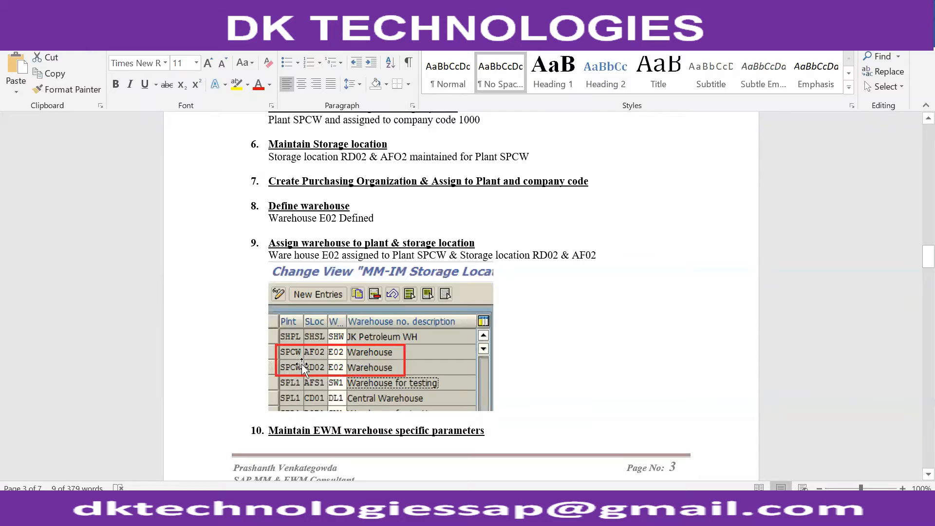
- Switch back to SAP, exit the warehouse number activities to the IMG structure and dismiss the meeting time-limit notice
{"action": "key", "text": "alt+Tab"}
{"action": "key", "text": "alt+Tab"}
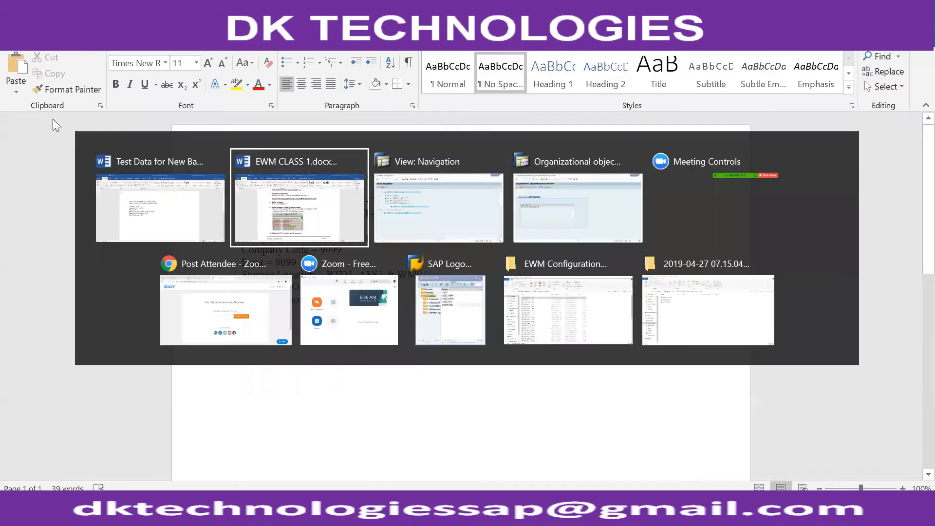
{"action": "key", "text": "Tab"}
{"action": "key", "text": "alt+Tab"}
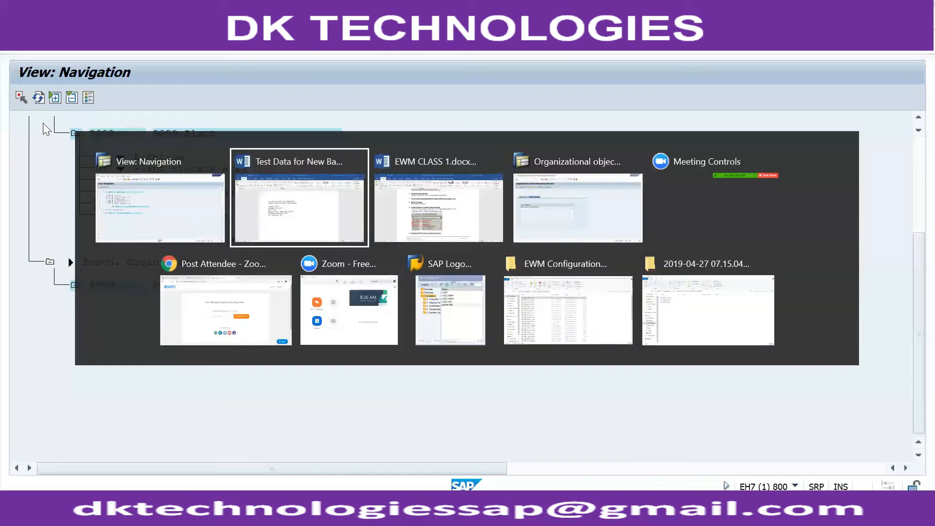
{"action": "key", "text": "Tab"}
{"action": "key", "text": "Tab"}
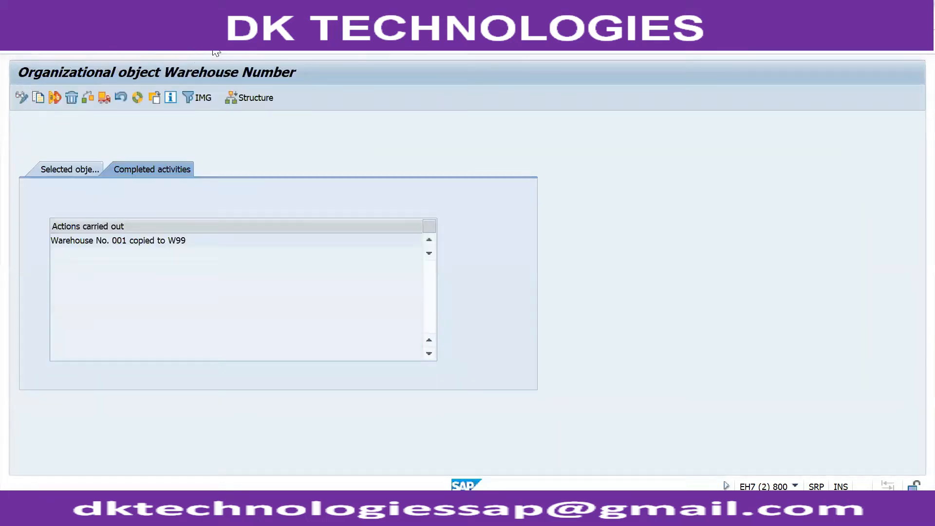
{"action": "left_click", "coordinate": [215, 52]}
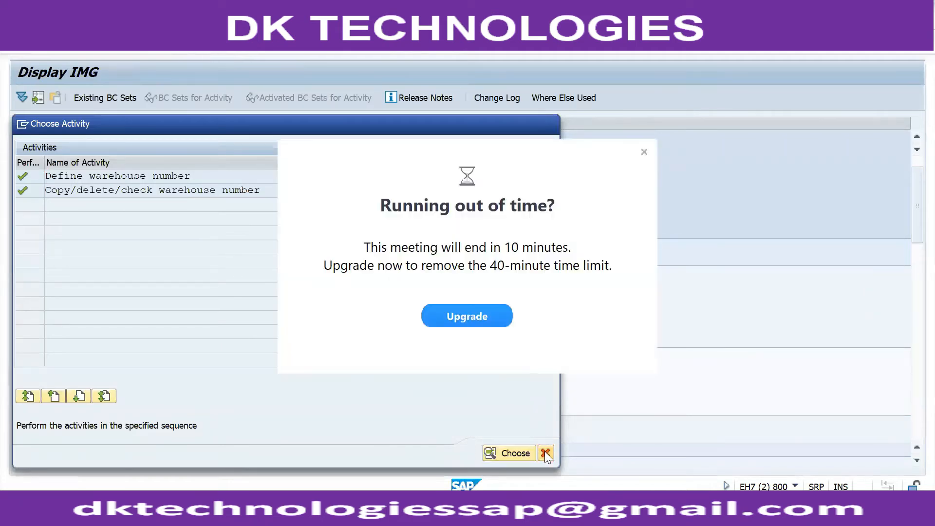
{"action": "left_click", "coordinate": [545, 453]}
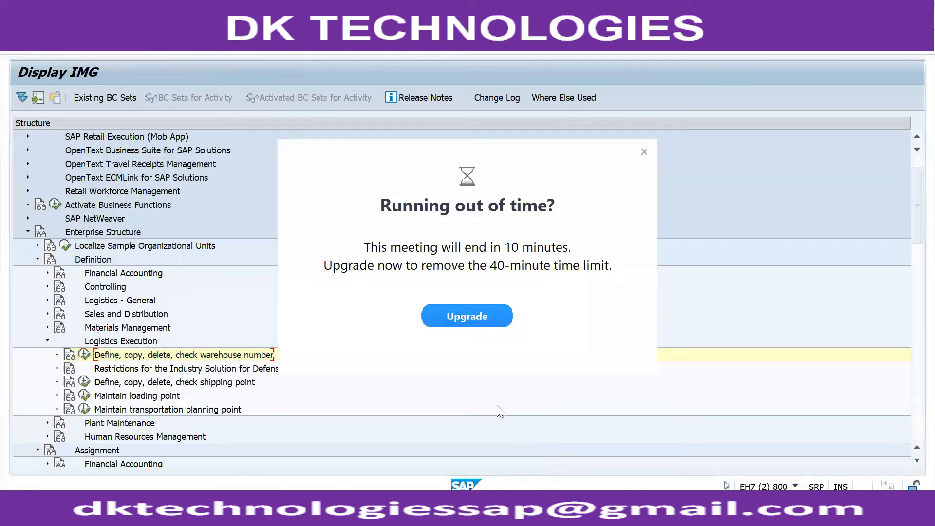
{"action": "left_click", "coordinate": [643, 153]}
- Collapse Logistics Execution under Definition and open Assign warehouse number to plant/storage location under the Assignment section's Logistics Execution
{"action": "key", "text": "alt+Tab"}
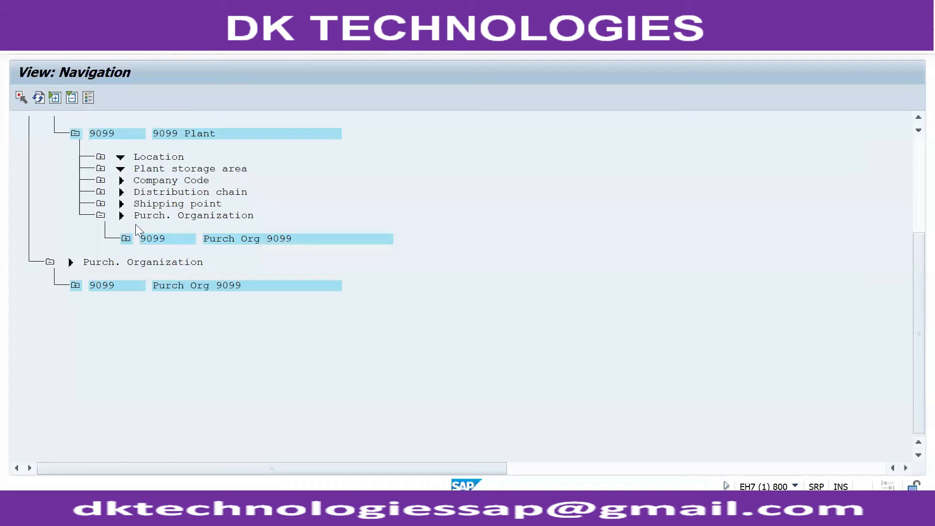
{"action": "key", "text": "alt+Tab"}
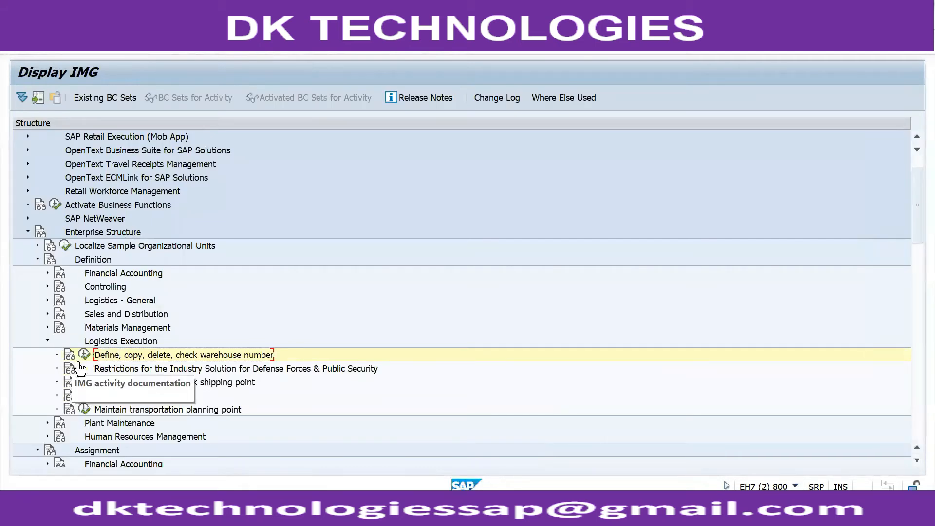
{"action": "left_click", "coordinate": [47, 340]}
{"action": "scroll", "coordinate": [56, 365], "scroll_direction": "down", "scroll_amount": 3}
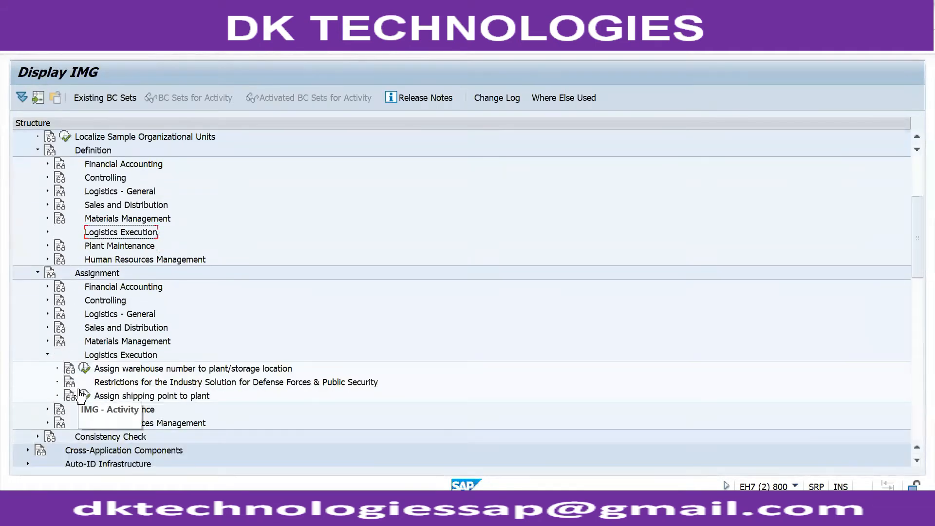
{"action": "scroll", "coordinate": [78, 389], "scroll_direction": "down", "scroll_amount": 1}
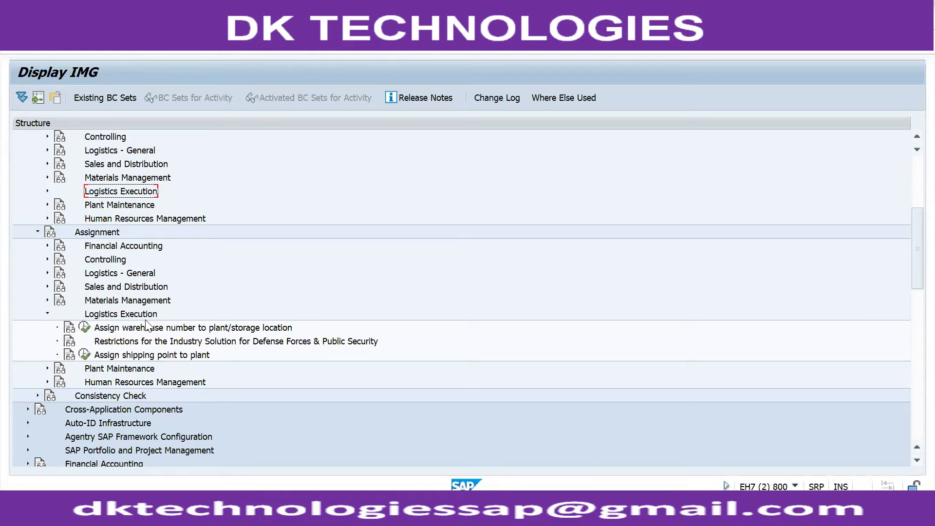
{"action": "left_click", "coordinate": [85, 327]}
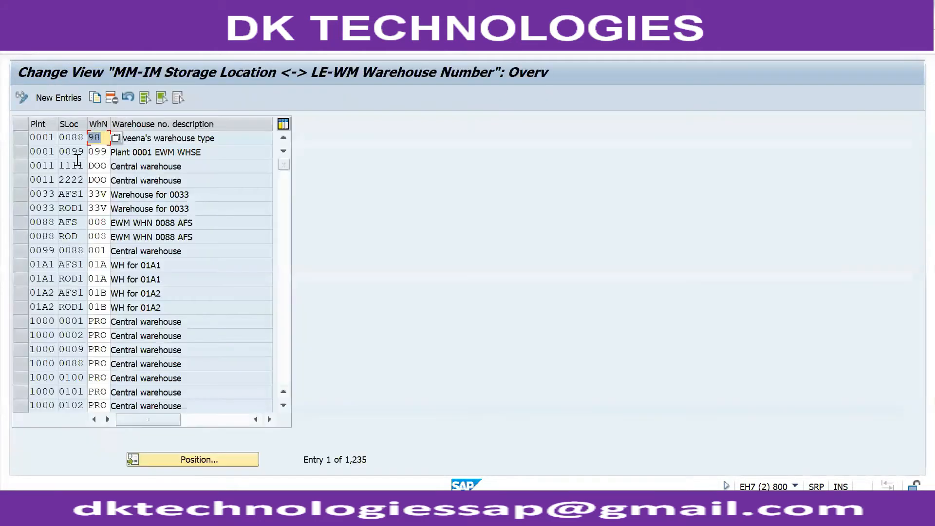
- Start new assignment entries with plant 9099 in the first row and check the storage locations in the Word test data document
{"action": "left_click", "coordinate": [55, 97]}
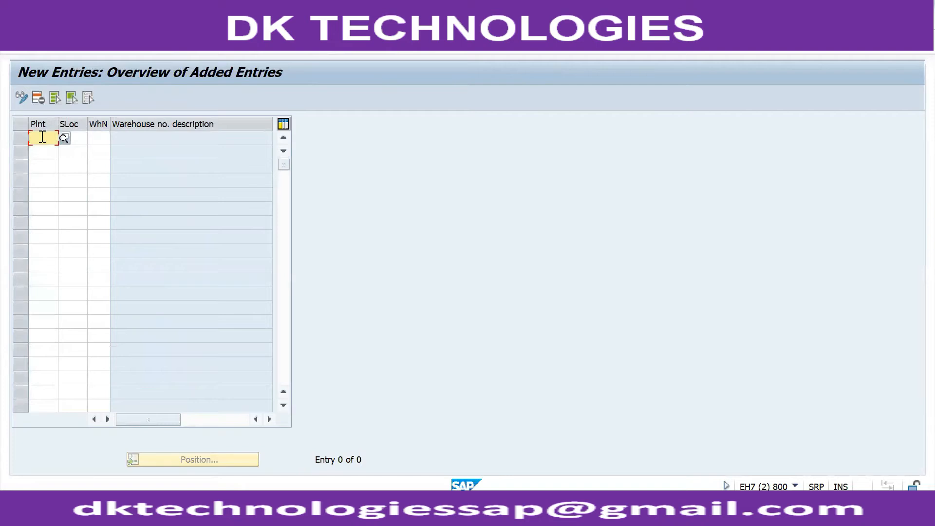
{"action": "type", "text": "9099"}
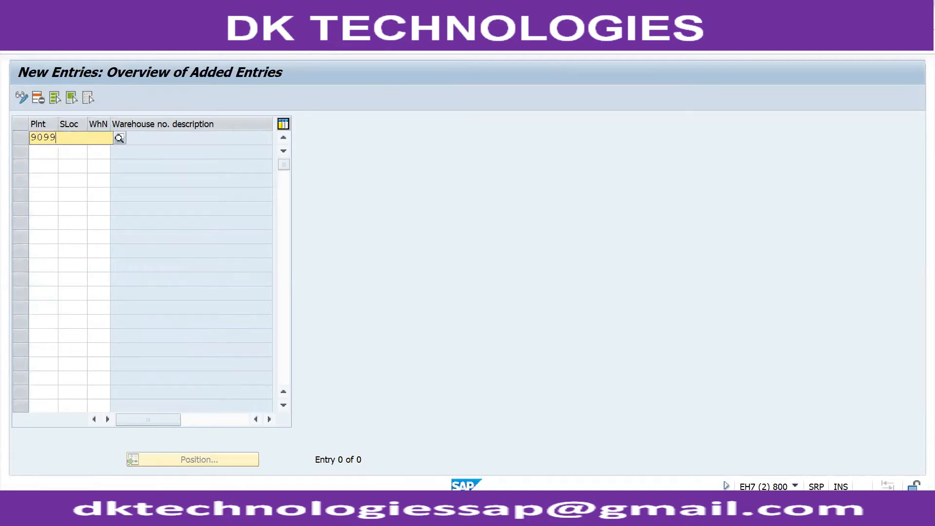
{"action": "left_click", "coordinate": [44, 165]}
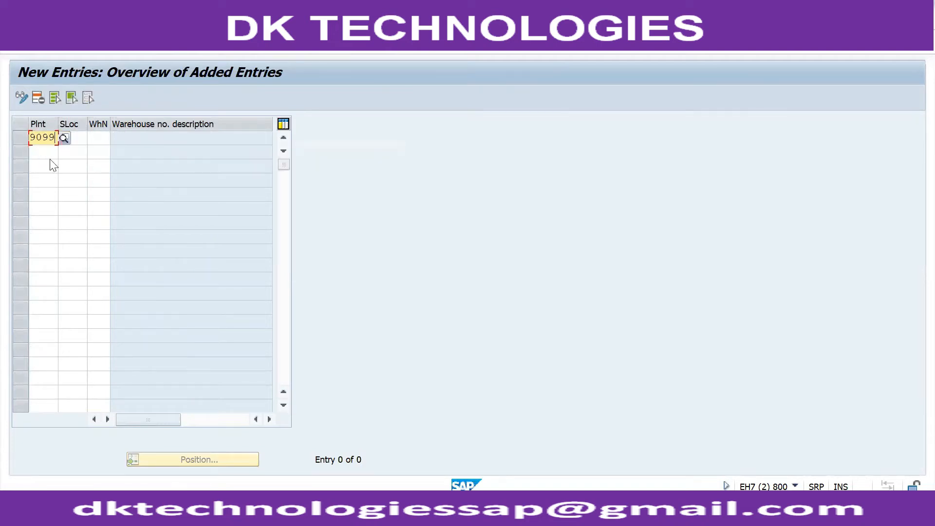
{"action": "left_click", "coordinate": [74, 137]}
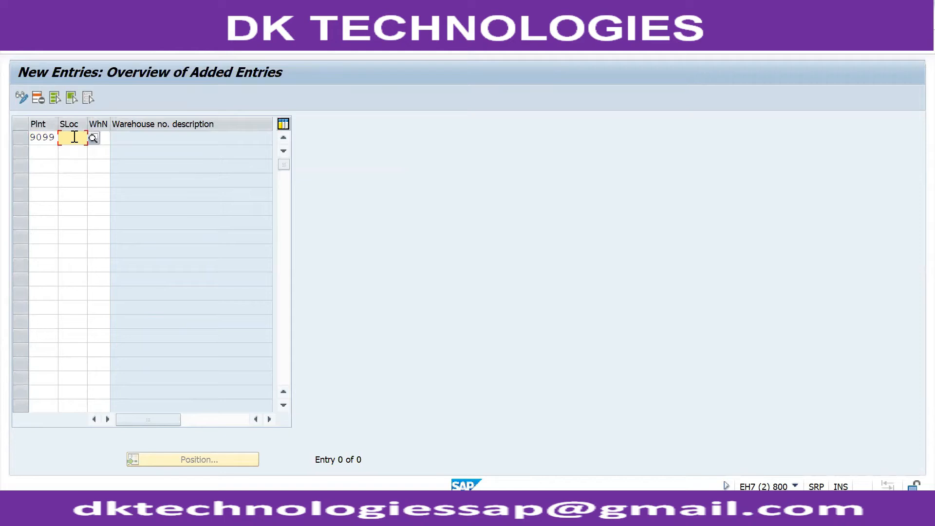
{"action": "key", "text": "alt+Tab"}
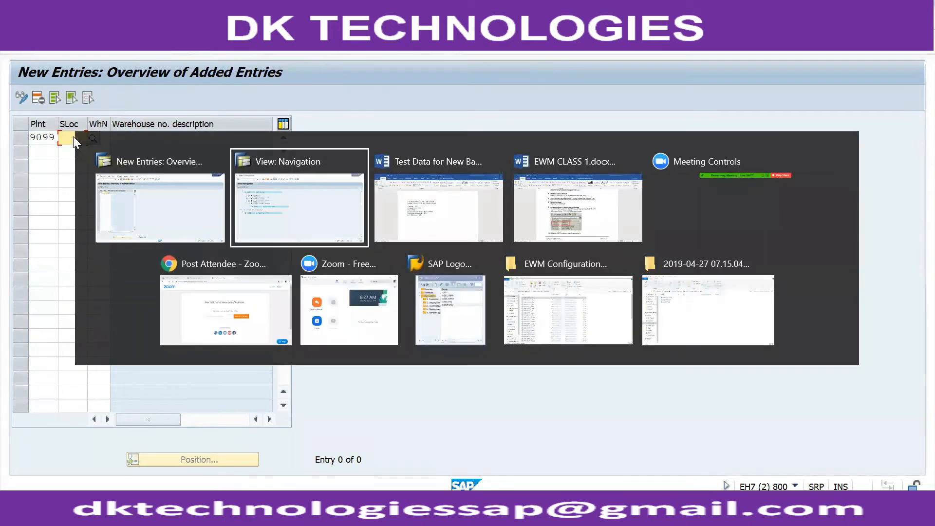
{"action": "key", "text": "Tab"}
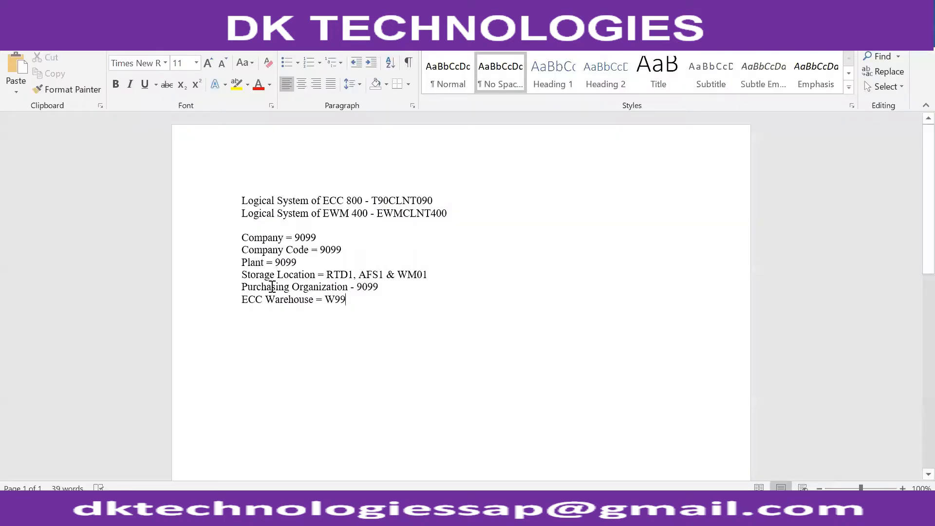
{"action": "key", "text": "alt+Tab"}
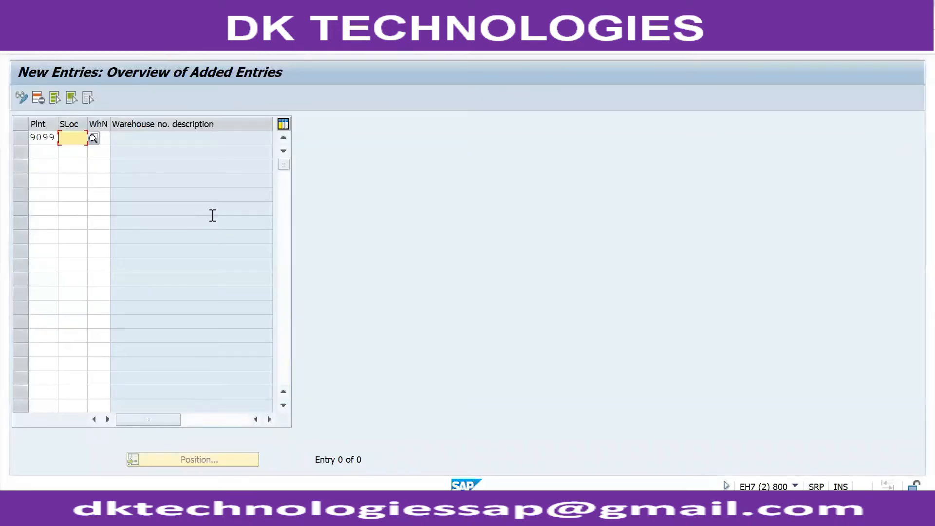
- Pick storage location RTD1 for the first plant 9099 entry and assign warehouse number W99 to it
{"action": "left_click", "coordinate": [94, 141]}
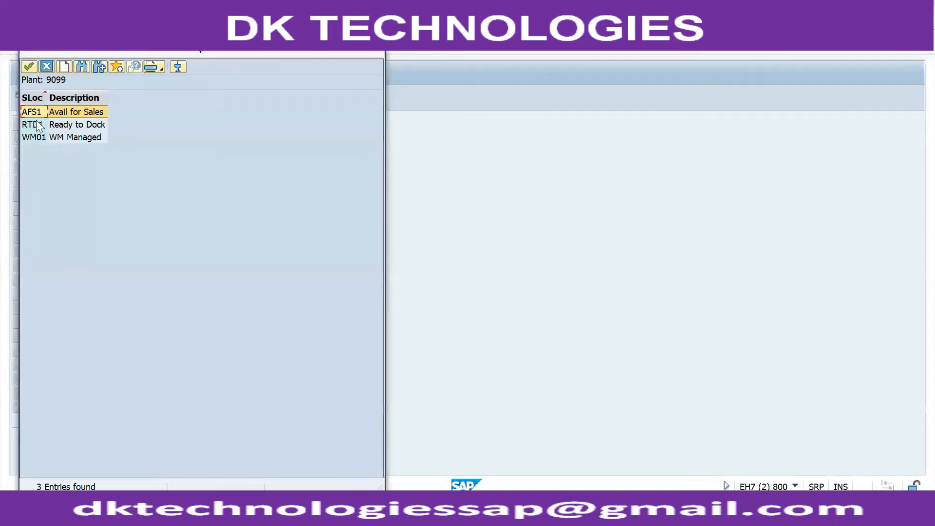
{"action": "left_click", "coordinate": [45, 125]}
{"action": "left_click", "coordinate": [104, 137]}
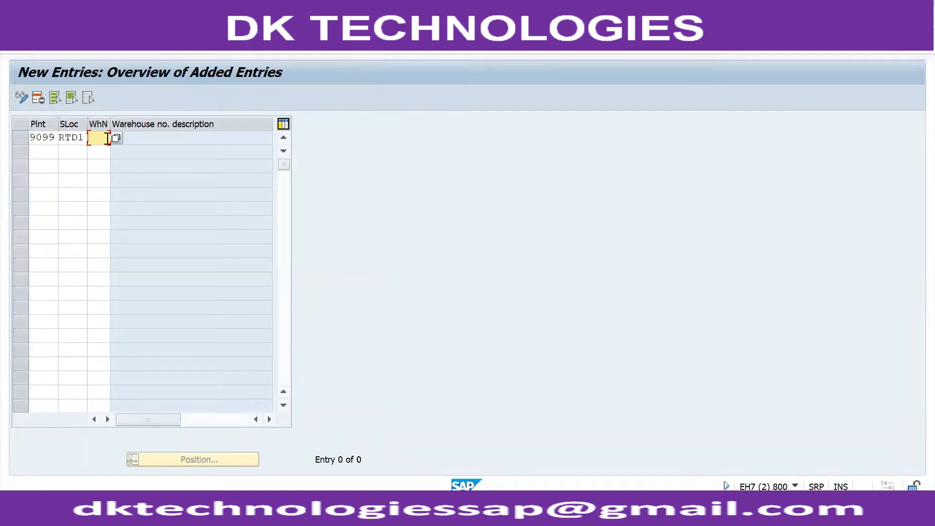
{"action": "type", "text": "W99"}
- Add a second entry with plant 9099, storage location AFS1 and warehouse number W99
{"action": "left_click", "coordinate": [40, 156]}
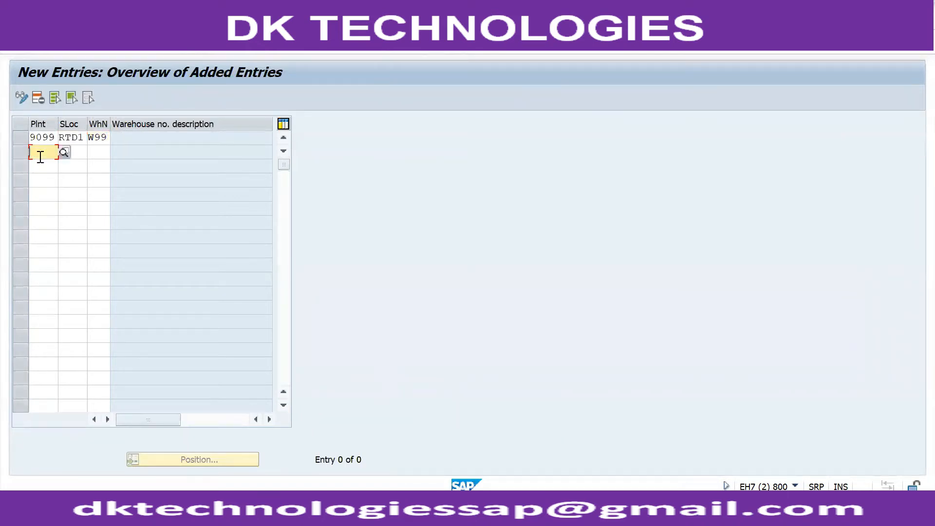
{"action": "type", "text": "9099"}
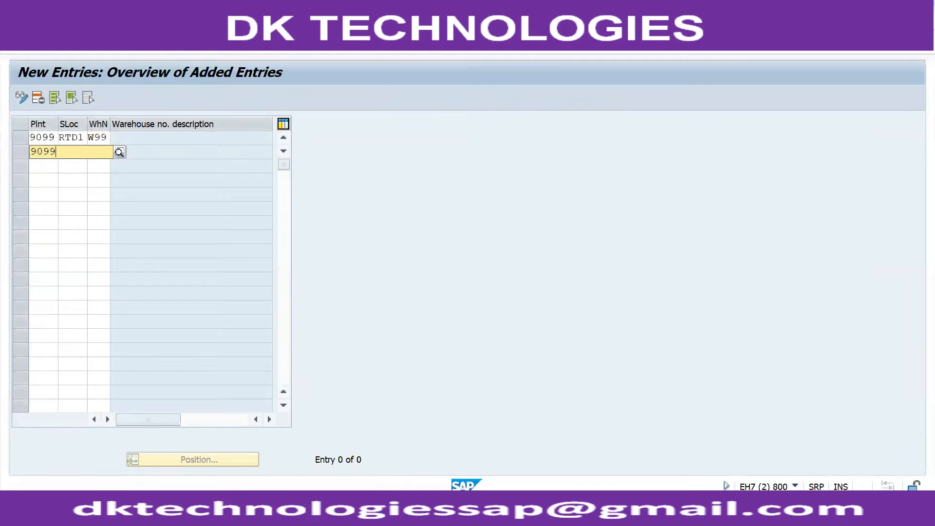
{"action": "left_click", "coordinate": [65, 184]}
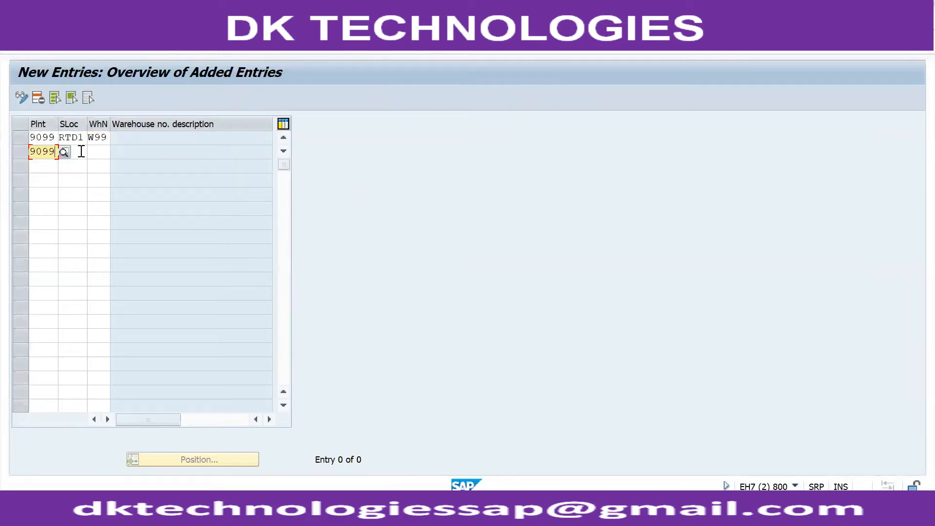
{"action": "left_click", "coordinate": [80, 152]}
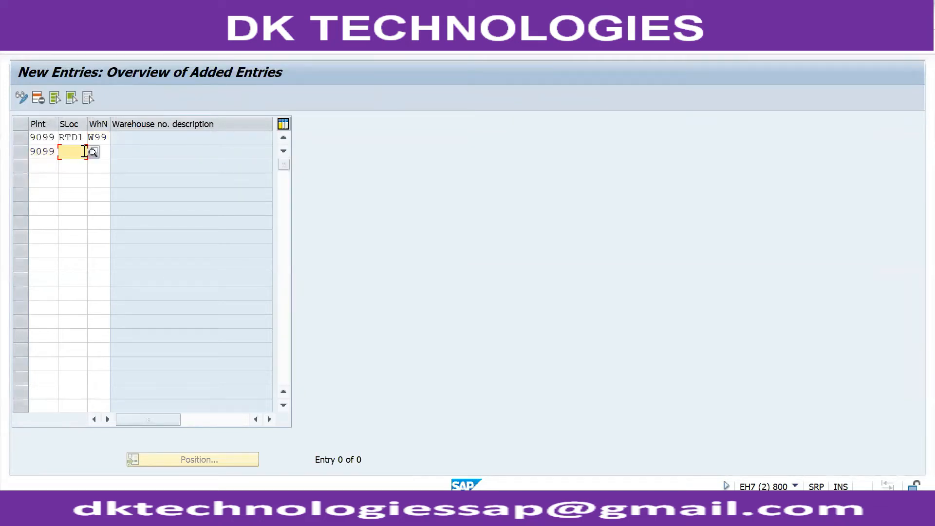
{"action": "left_click", "coordinate": [93, 152]}
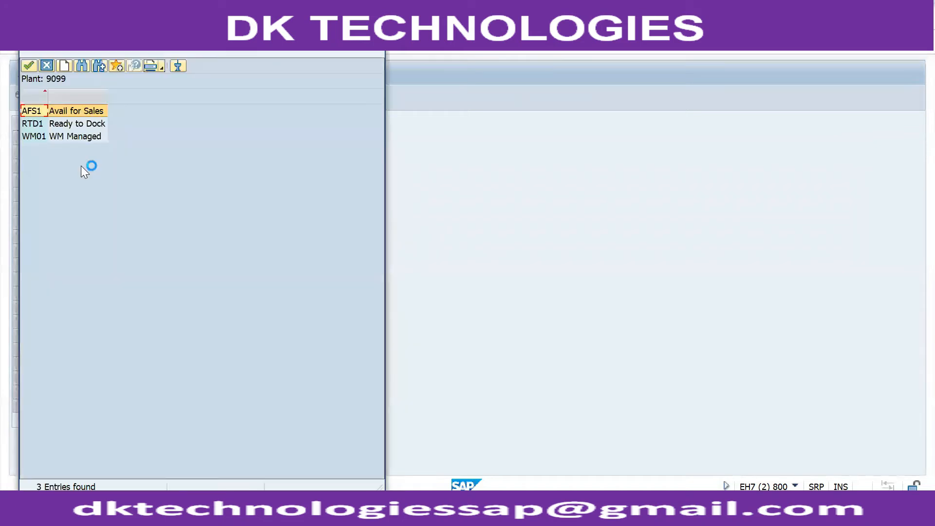
{"action": "left_click", "coordinate": [45, 112]}
{"action": "left_click", "coordinate": [104, 151]}
{"action": "type", "text": "W"}
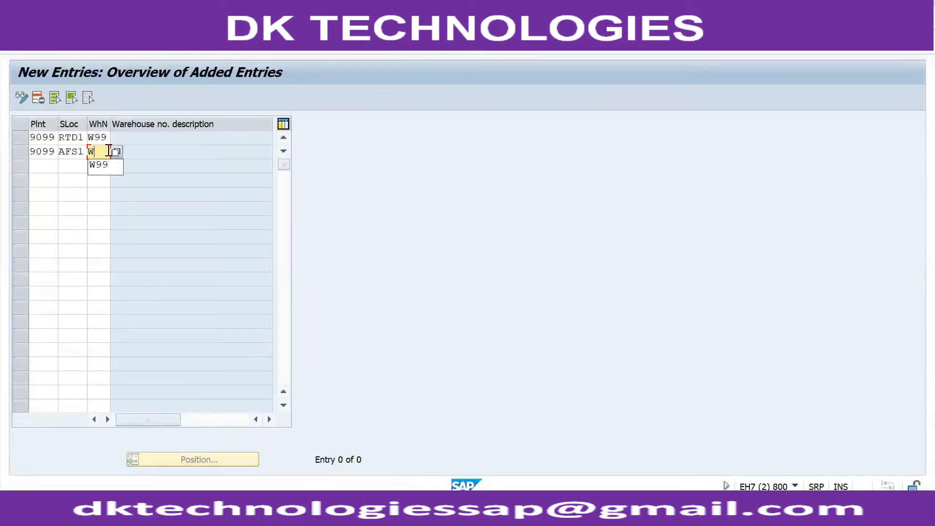
{"action": "type", "text": "99"}
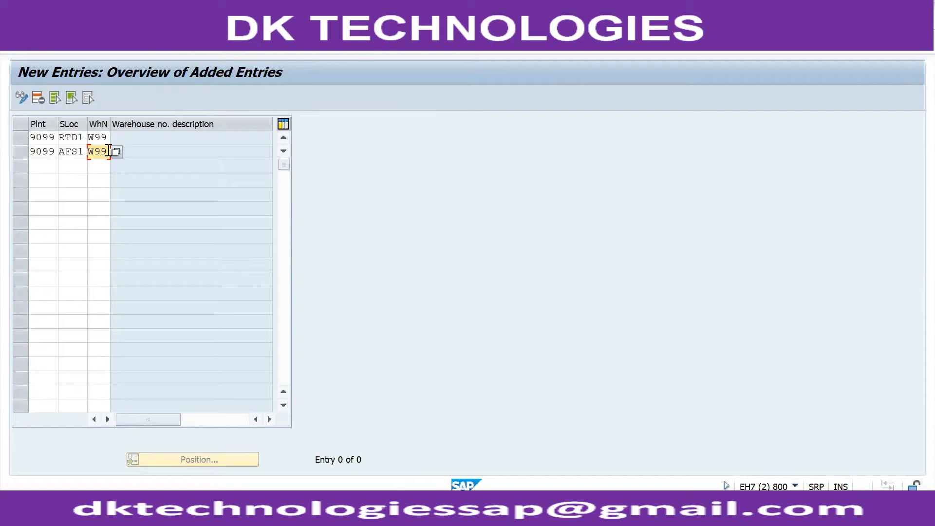
- Add a third entry with plant 9099, storage location WM01 and warehouse number W99, and save under customizing request EH7K900409
{"action": "left_click", "coordinate": [48, 166]}
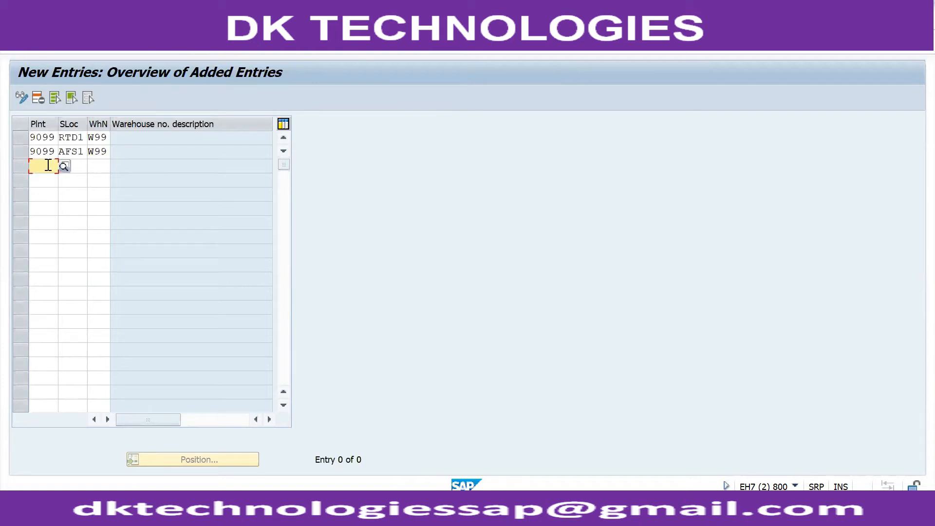
{"action": "type", "text": "9099"}
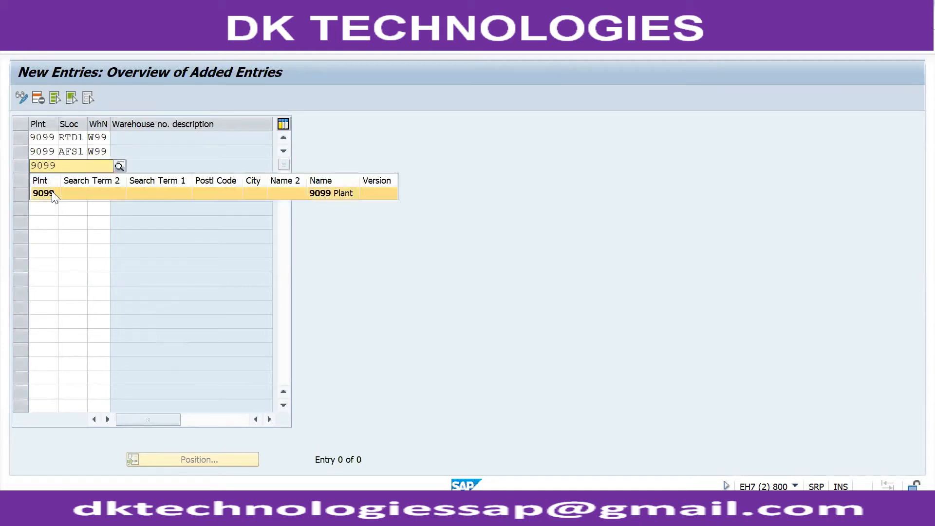
{"action": "left_click", "coordinate": [53, 194]}
{"action": "left_click", "coordinate": [84, 168]}
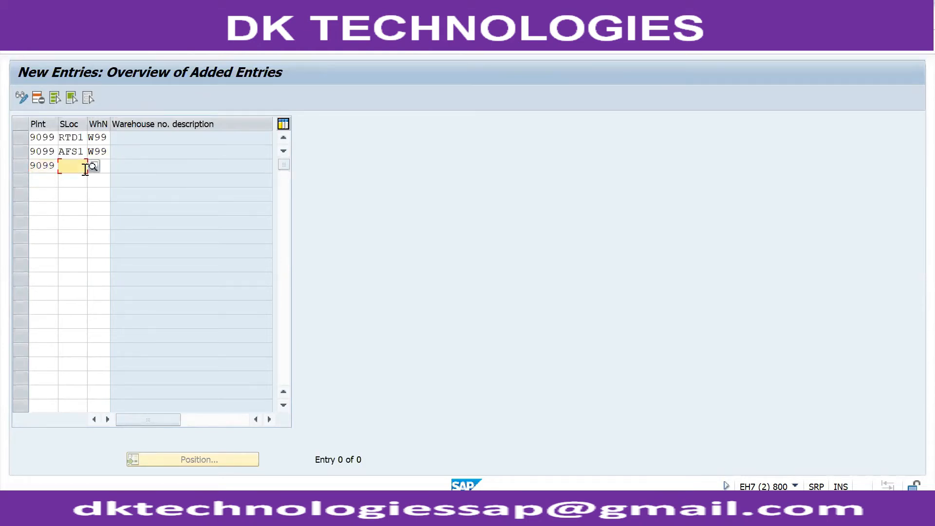
{"action": "left_click", "coordinate": [93, 167]}
{"action": "double_click", "coordinate": [40, 137]}
{"action": "left_click", "coordinate": [105, 169]}
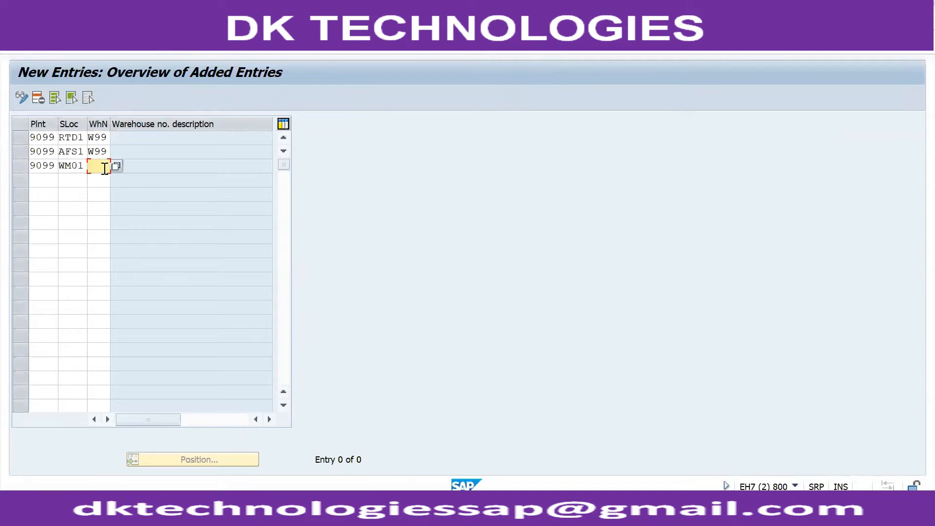
{"action": "type", "text": "W99"}
{"action": "key", "text": "Return"}
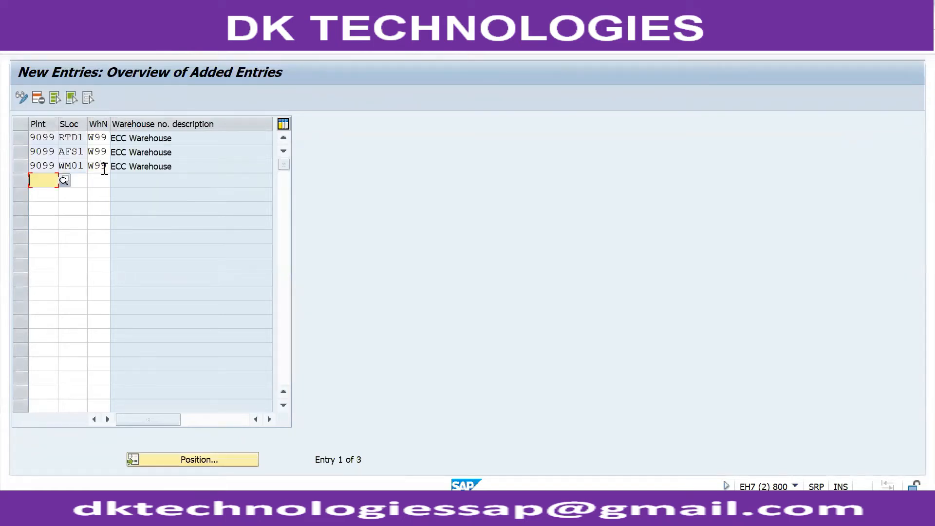
{"action": "left_click", "coordinate": [182, 49]}
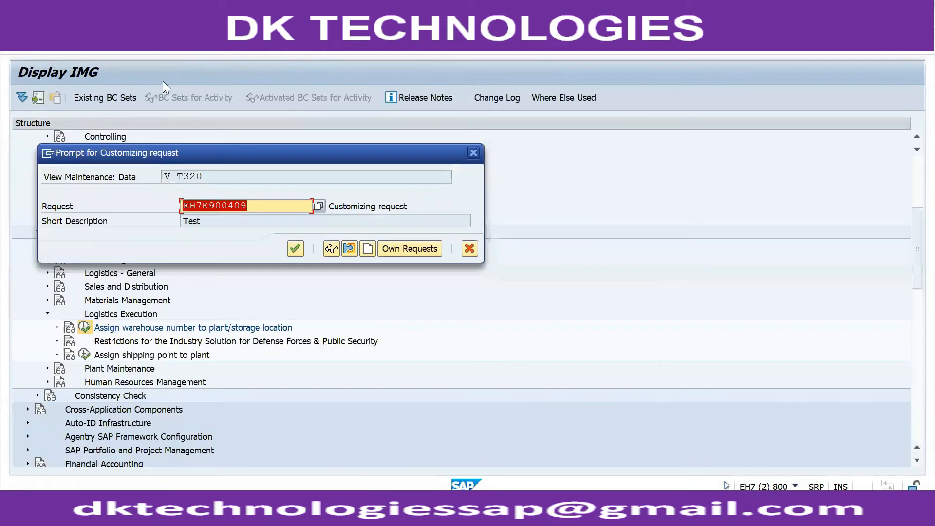
{"action": "left_click", "coordinate": [301, 248]}
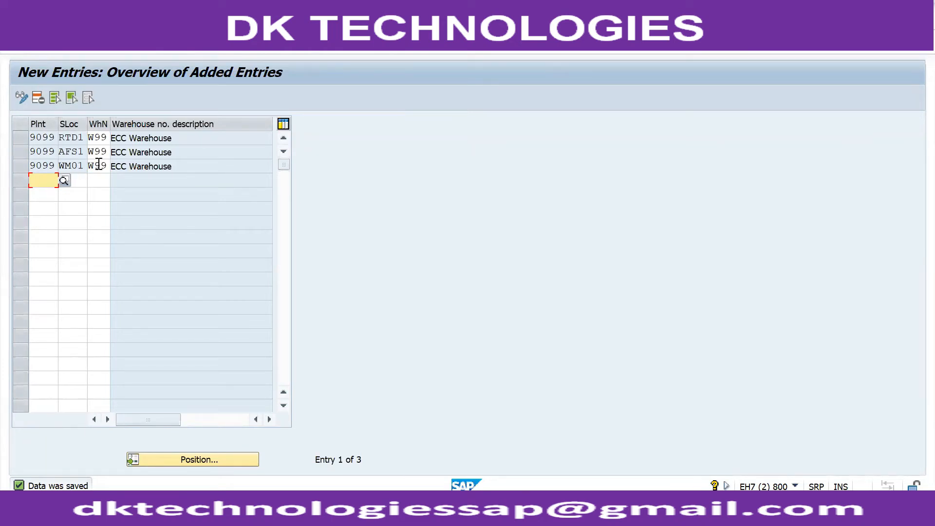
- Re-enter warehouse number W99 for storage location WM01 and save the assignments again
{"action": "left_click", "coordinate": [107, 167]}
{"action": "left_click_drag", "start_coordinate": [108, 167], "coordinate": [110, 167]}
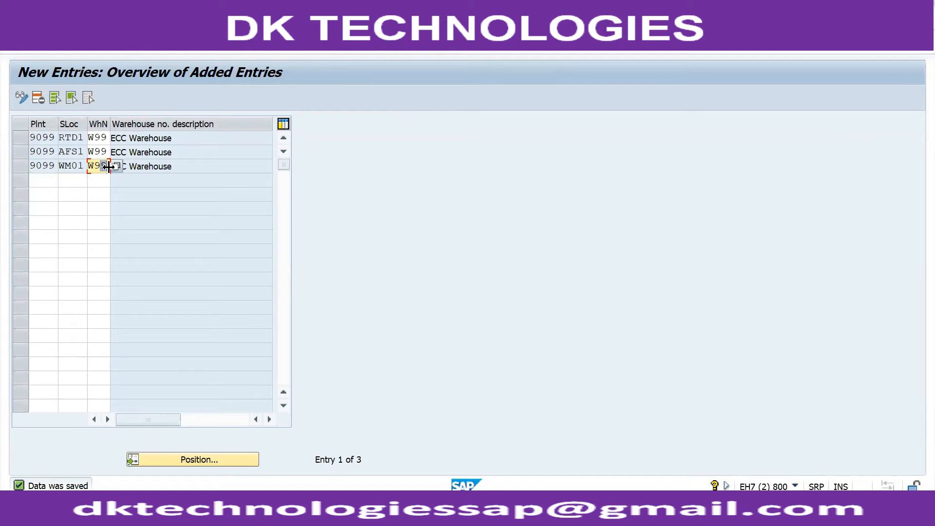
{"action": "type", "text": "8"}
{"action": "key", "text": "BackSpace"}
{"action": "type", "text": "9"}
{"action": "key", "text": "Return"}
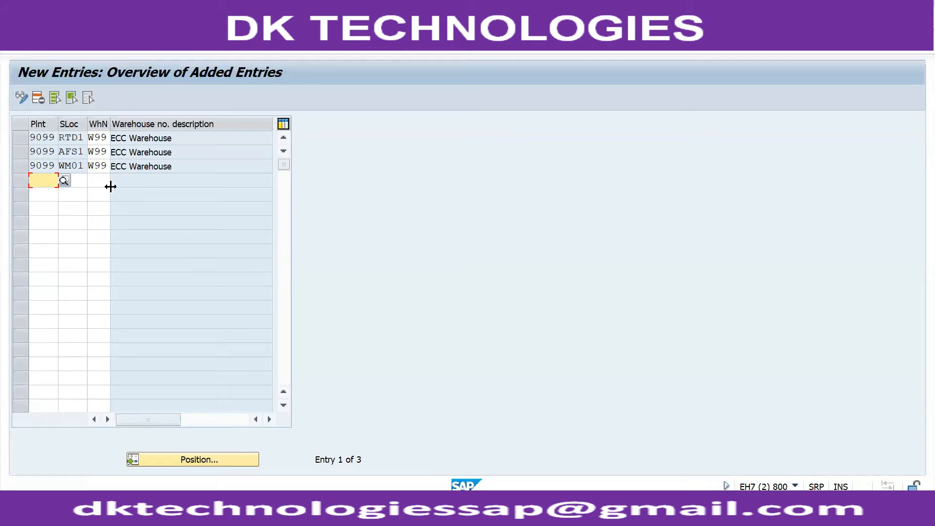
{"action": "left_click", "coordinate": [179, 41]}
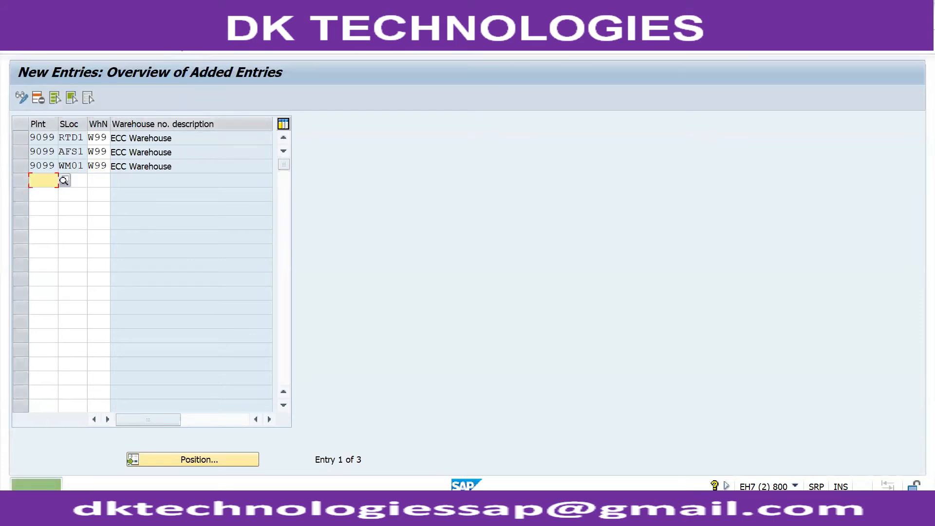
- Switch to the EWM CLASS 1 document in Word and review the warehouse assignment and Maintain EWM warehouse specific parameters sections
{"action": "key", "text": "alt+Tab"}
{"action": "key", "text": "alt+Tab"}
{"action": "key", "text": "alt+Tab"}
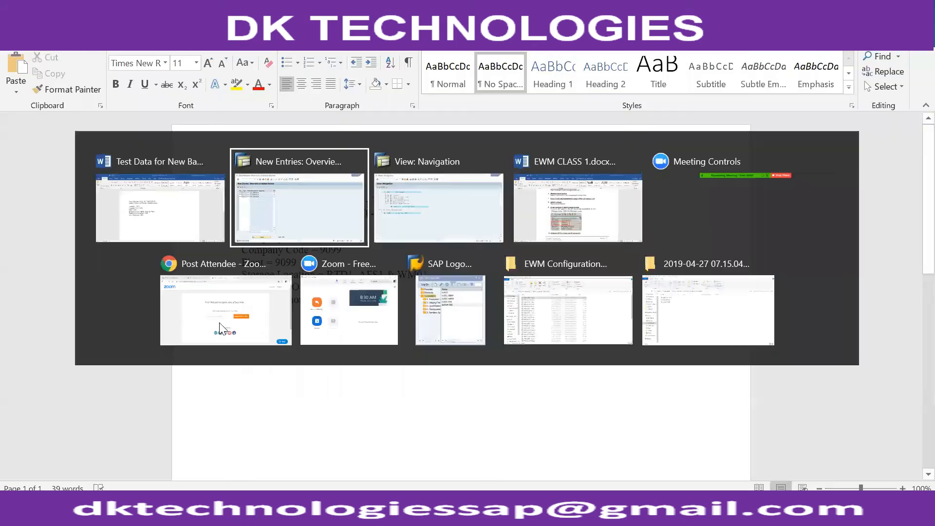
{"action": "scroll", "coordinate": [343, 390], "scroll_direction": "up", "scroll_amount": 1}
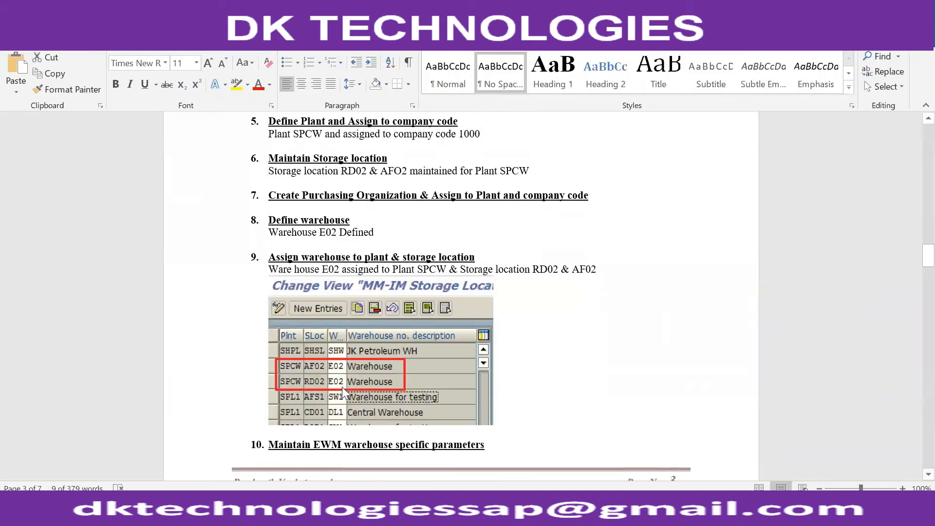
{"action": "scroll", "coordinate": [343, 389], "scroll_direction": "down", "scroll_amount": 5}
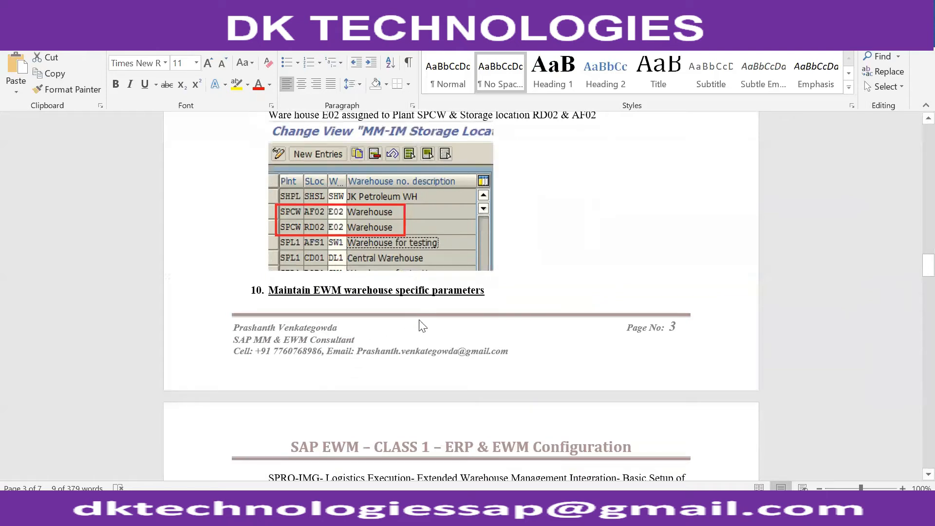
{"action": "scroll", "coordinate": [402, 352], "scroll_direction": "down", "scroll_amount": 3}
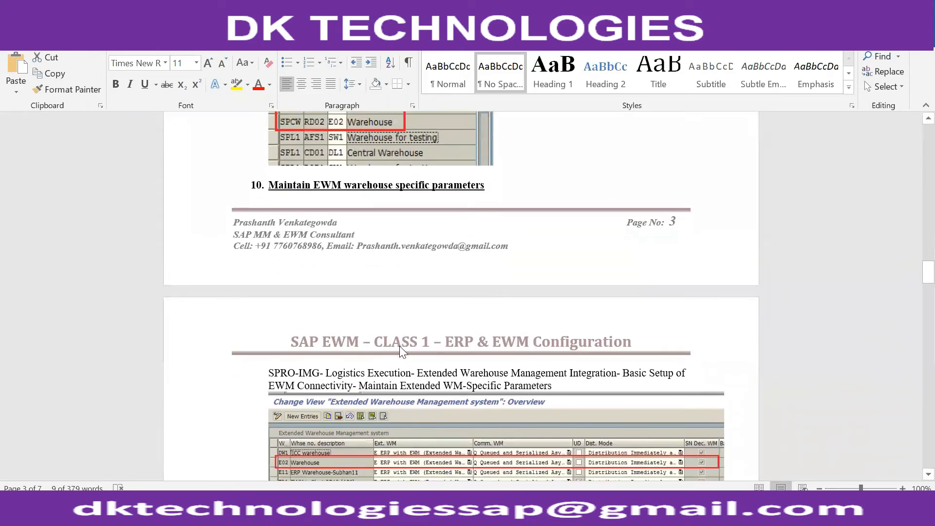
{"action": "scroll", "coordinate": [402, 352], "scroll_direction": "up", "scroll_amount": 8}
{"action": "scroll", "coordinate": [400, 352], "scroll_direction": "down", "scroll_amount": 8}
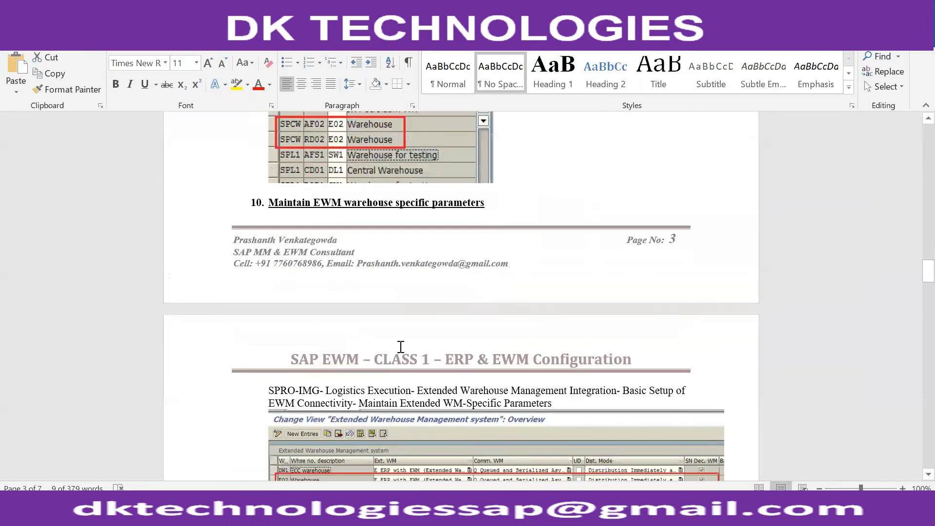
{"action": "scroll", "coordinate": [399, 348], "scroll_direction": "down", "scroll_amount": 7}
{"action": "scroll", "coordinate": [402, 331], "scroll_direction": "up", "scroll_amount": 11}
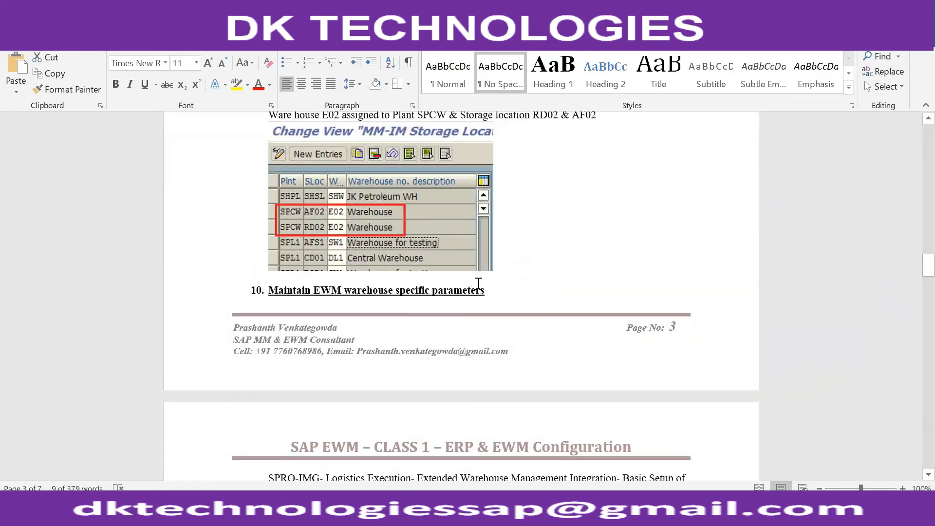
{"action": "scroll", "coordinate": [472, 288], "scroll_direction": "up", "scroll_amount": 4}
{"action": "scroll", "coordinate": [472, 290], "scroll_direction": "down", "scroll_amount": 7}
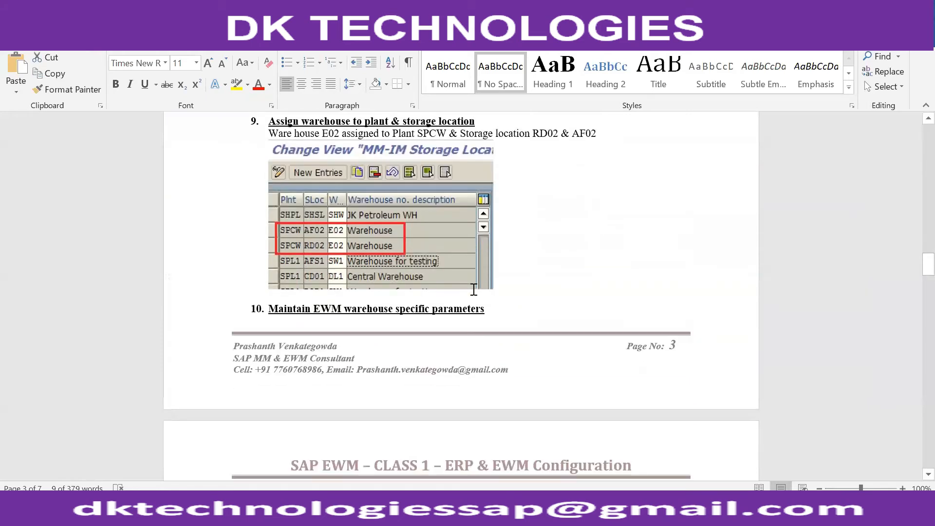
{"action": "scroll", "coordinate": [476, 286], "scroll_direction": "up", "scroll_amount": 4}
{"action": "scroll", "coordinate": [512, 279], "scroll_direction": "up", "scroll_amount": 4}
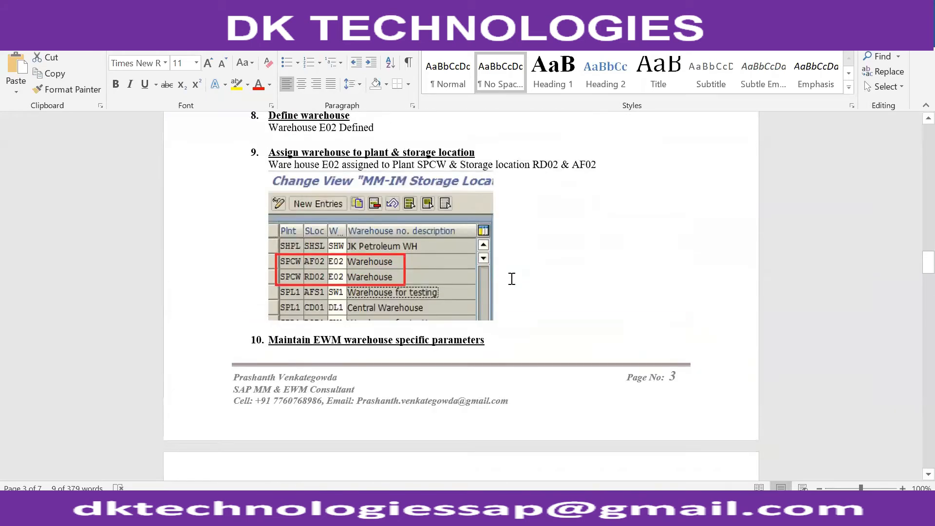